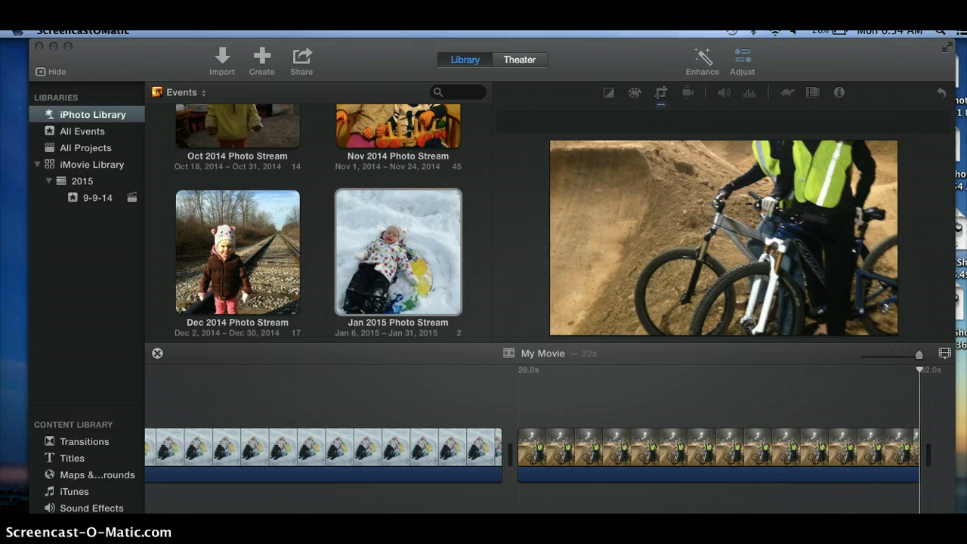
Step: Open the Oct 2014 Photo Stream event and add the drawn-on "Daddy pirate / Evie clown" photo to the end of the movie
click(366, 311)
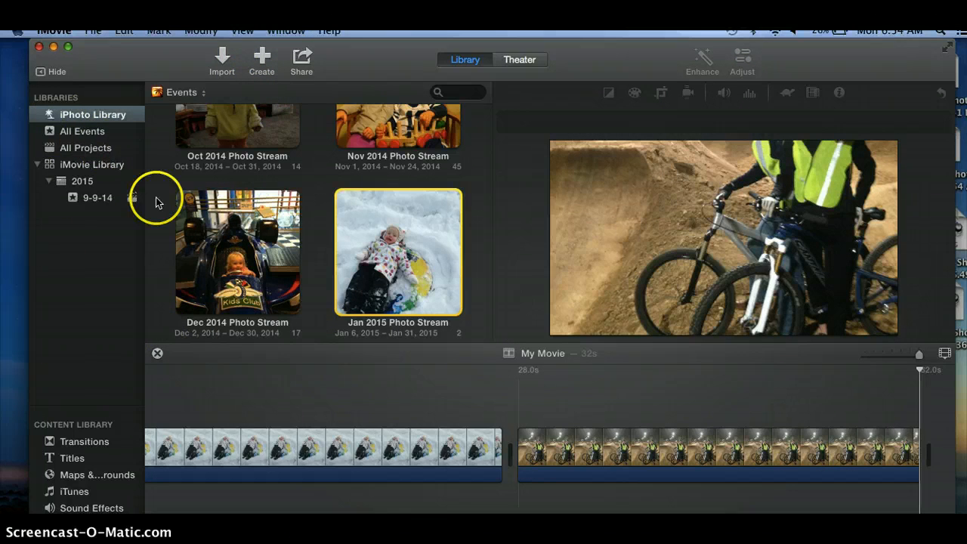
click(224, 139)
double_click(241, 136)
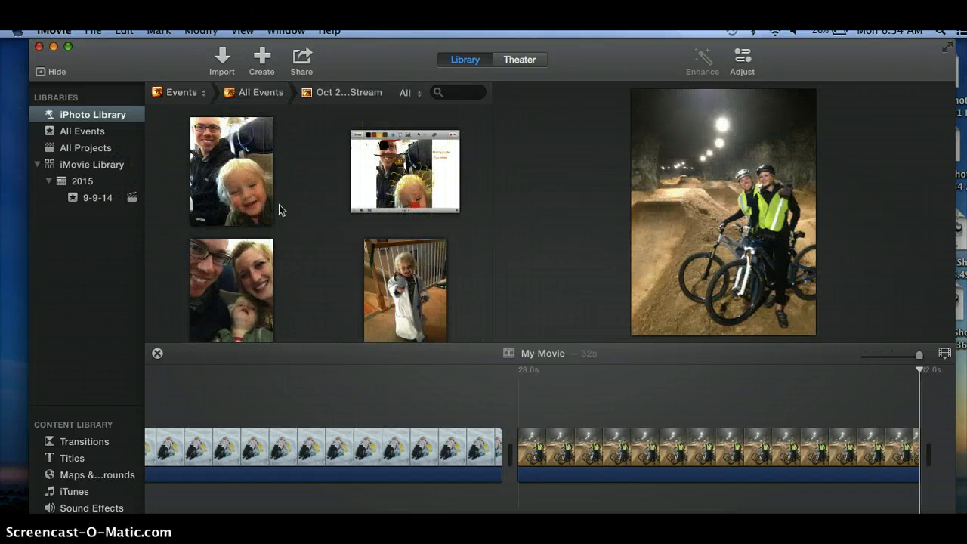
click(471, 214)
click(367, 199)
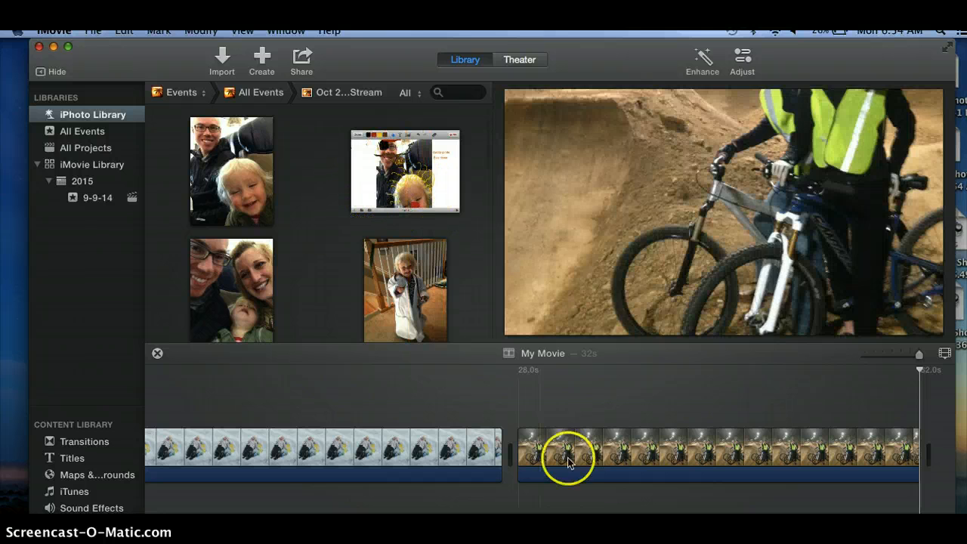
click(514, 427)
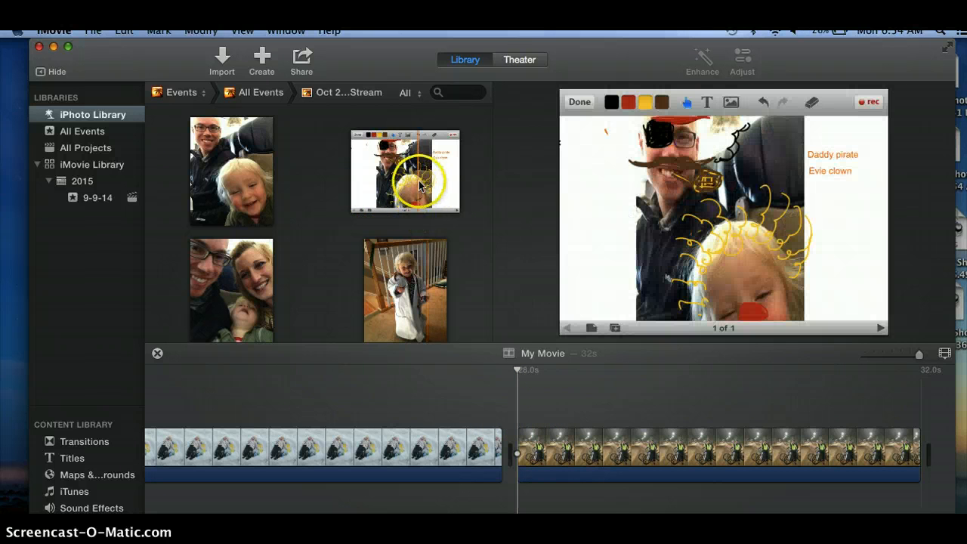
click(420, 179)
click(451, 204)
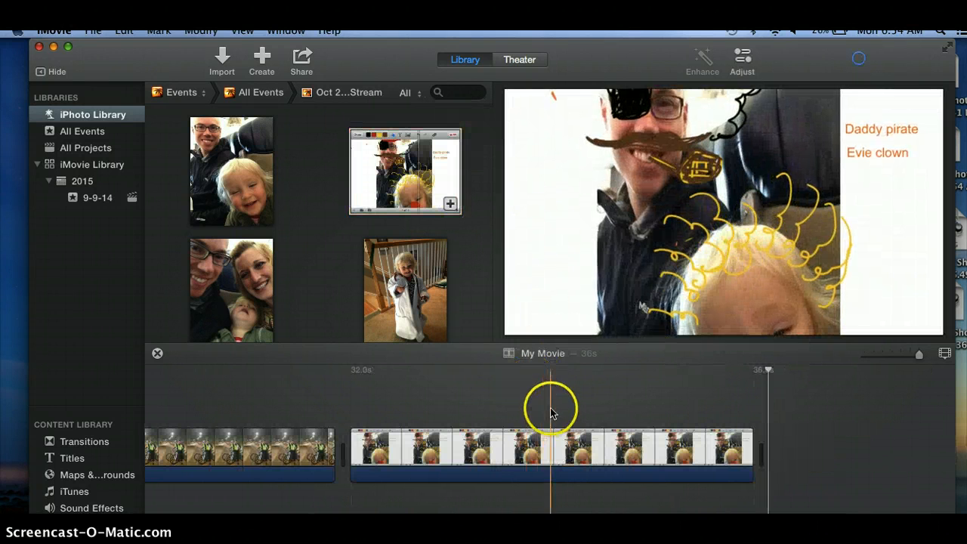
click(655, 438)
drag(656, 439, 352, 442)
click(403, 443)
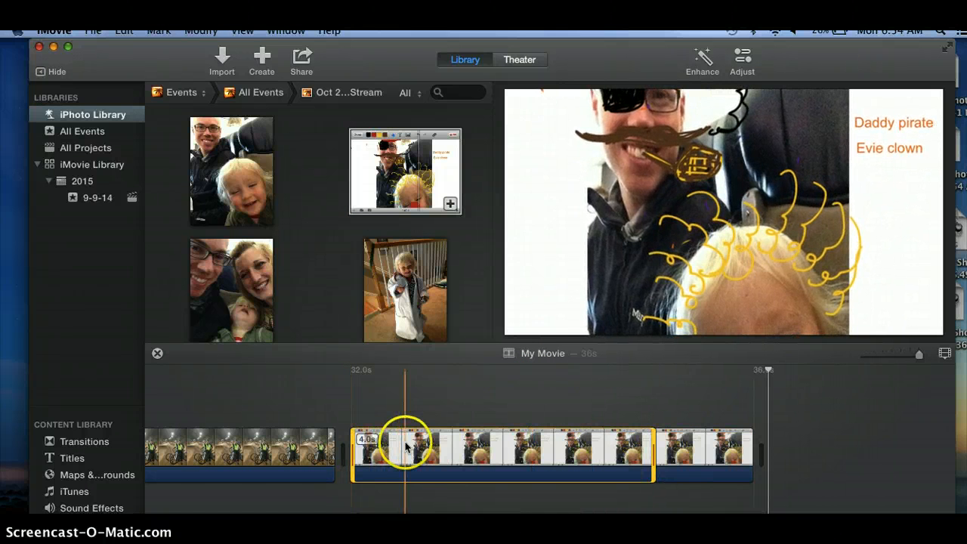
click(524, 406)
click(571, 464)
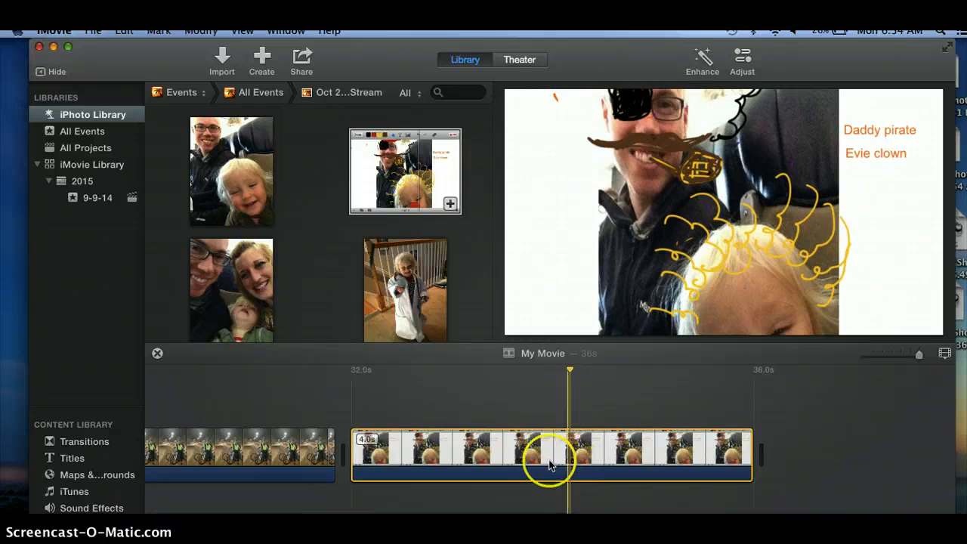
mouse_move(521, 482)
mouse_down()
mouse_move(374, 479)
mouse_move(205, 443)
mouse_move(95, 454)
mouse_move(358, 438)
mouse_move(581, 469)
mouse_move(819, 434)
mouse_move(846, 439)
mouse_move(886, 473)
mouse_move(784, 475)
mouse_move(897, 447)
mouse_move(907, 423)
mouse_move(958, 402)
mouse_move(941, 397)
mouse_move(797, 465)
mouse_move(520, 484)
mouse_move(578, 459)
mouse_up()
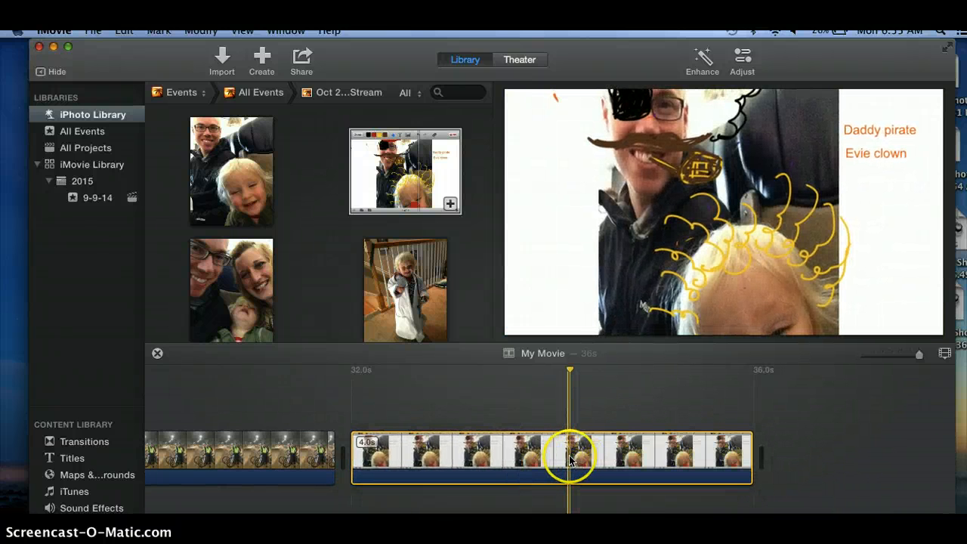
click(570, 371)
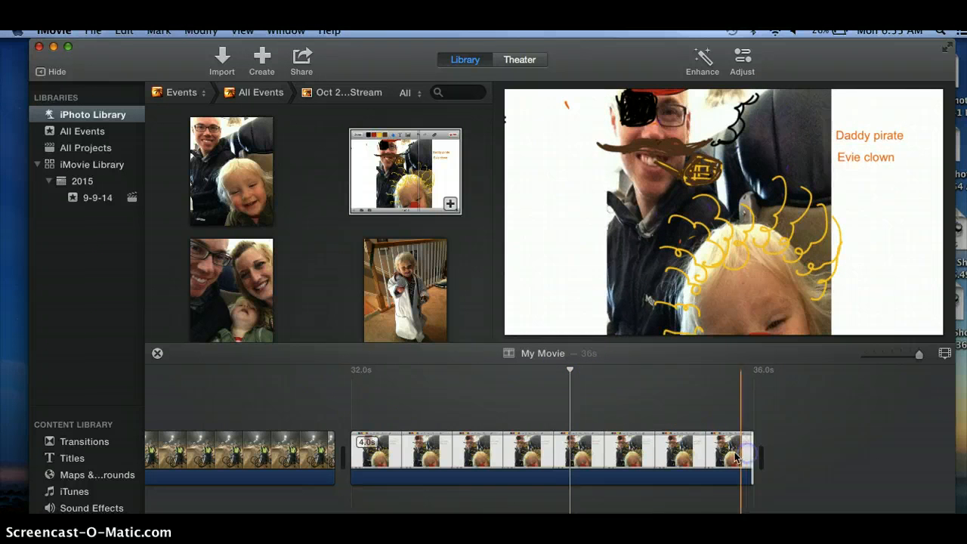
Step: Shorten the drawn-on photo clip at the end of the movie to 2.6 seconds by trimming its end
click(712, 455)
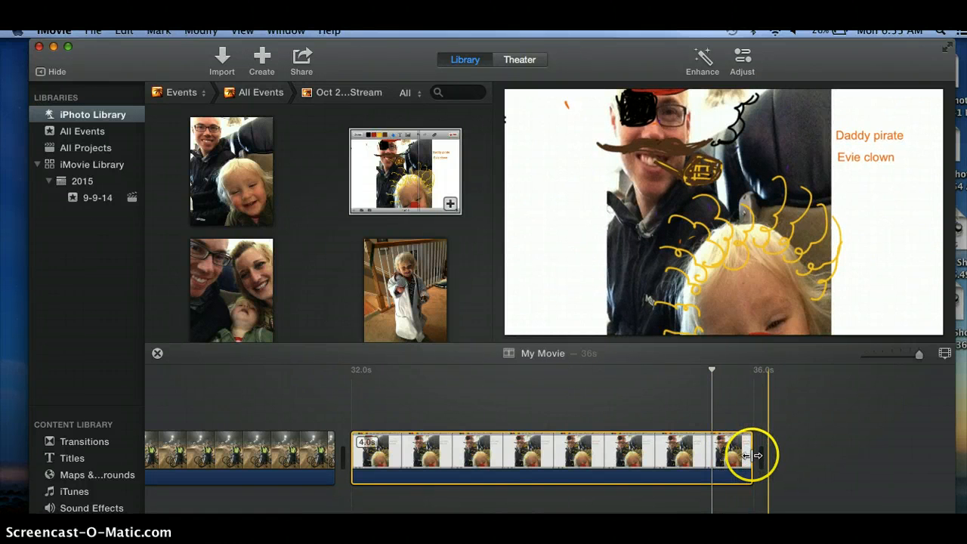
drag(753, 456, 607, 455)
click(766, 393)
click(502, 435)
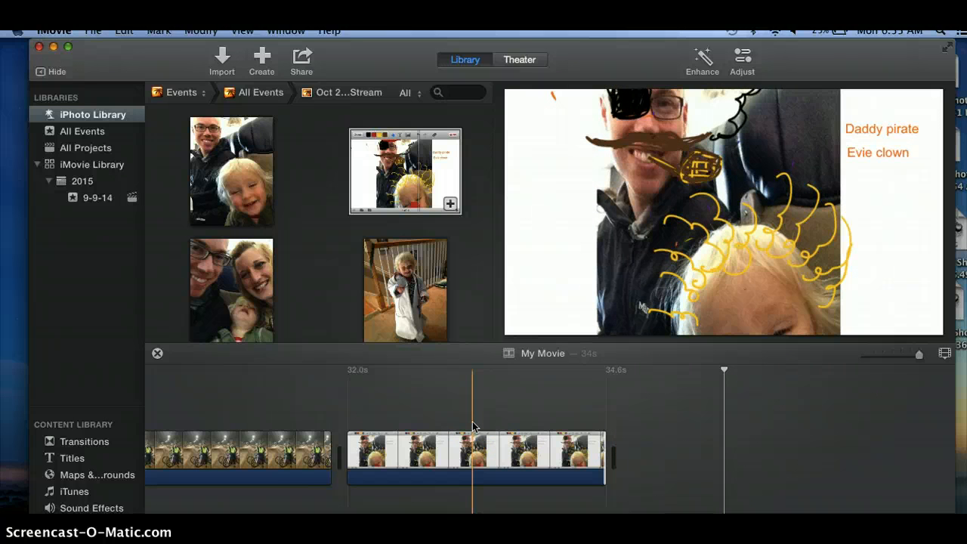
Step: Review the movie from its beginning, previewing the photo clips along the timeline
click(356, 428)
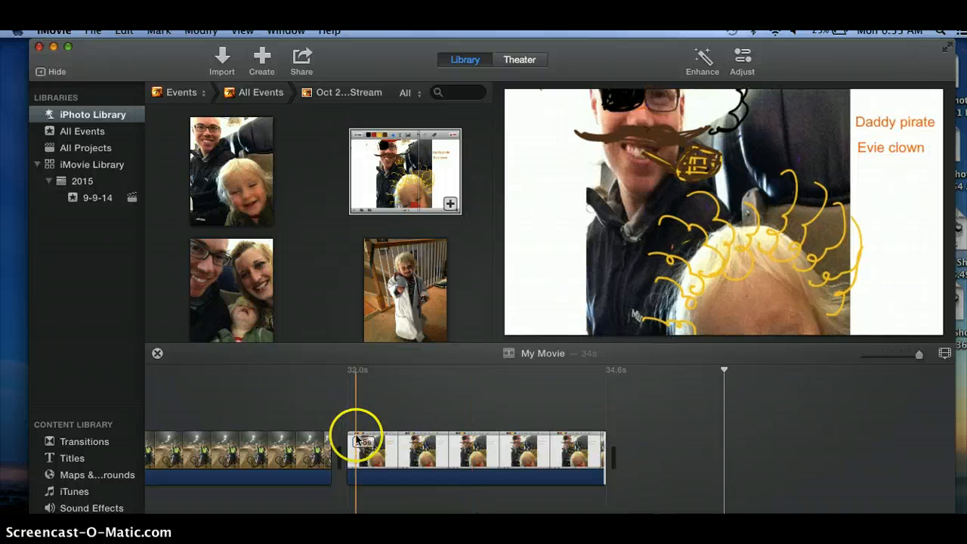
scroll(356, 435, left, 15)
scroll(356, 435, left, 20)
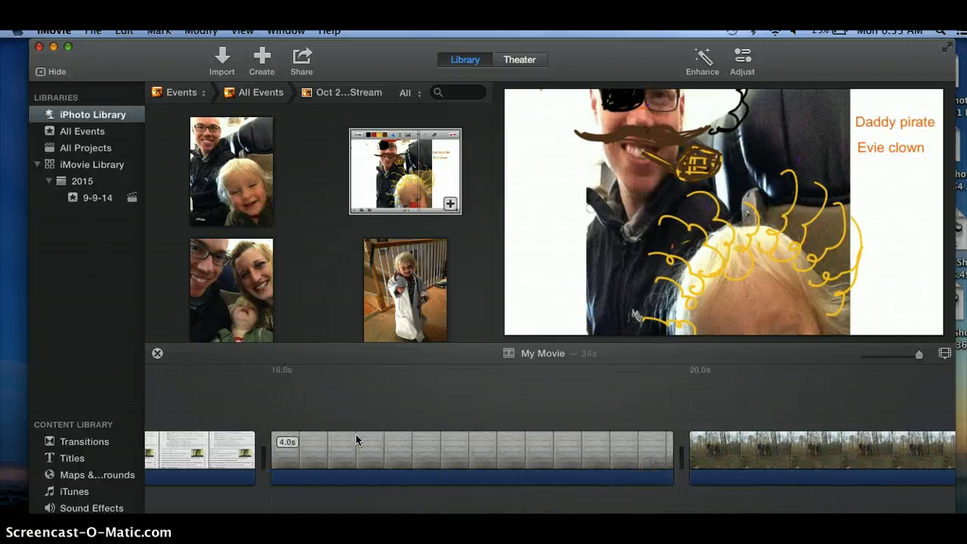
scroll(356, 437, left, 10)
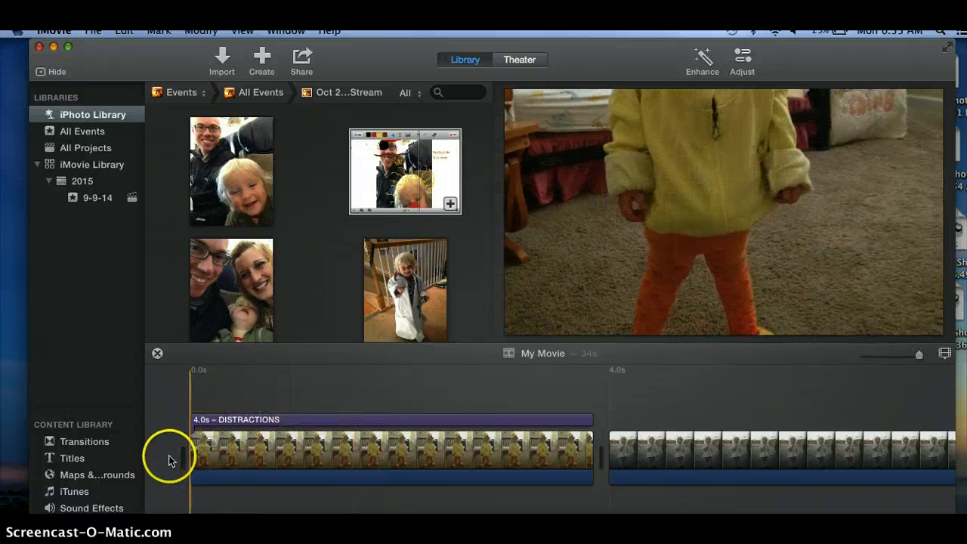
key(space)
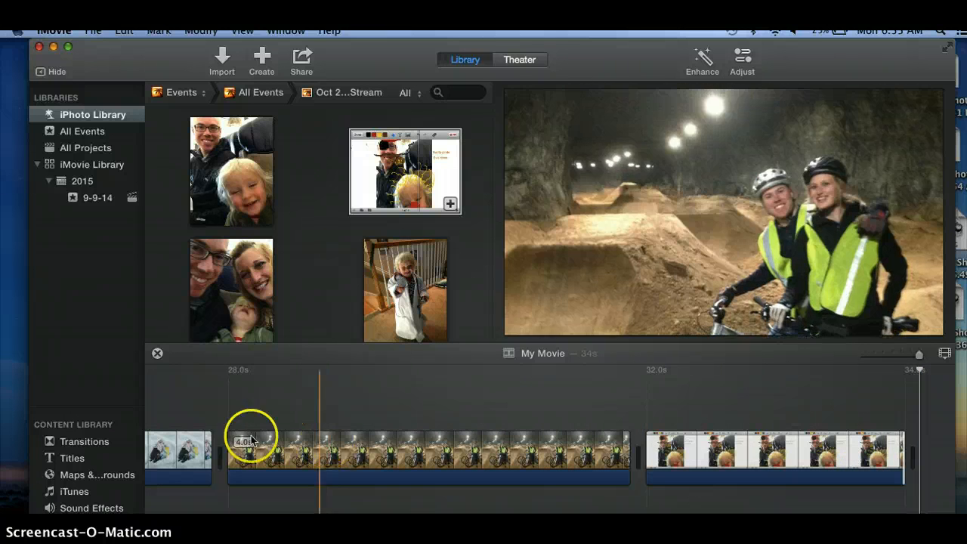
scroll(205, 438, left, 10)
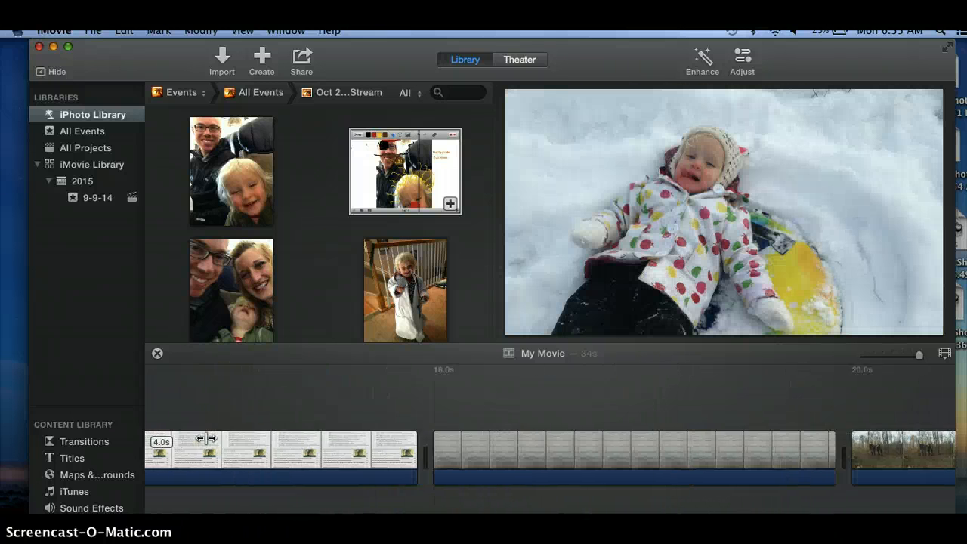
scroll(205, 438, left, 10)
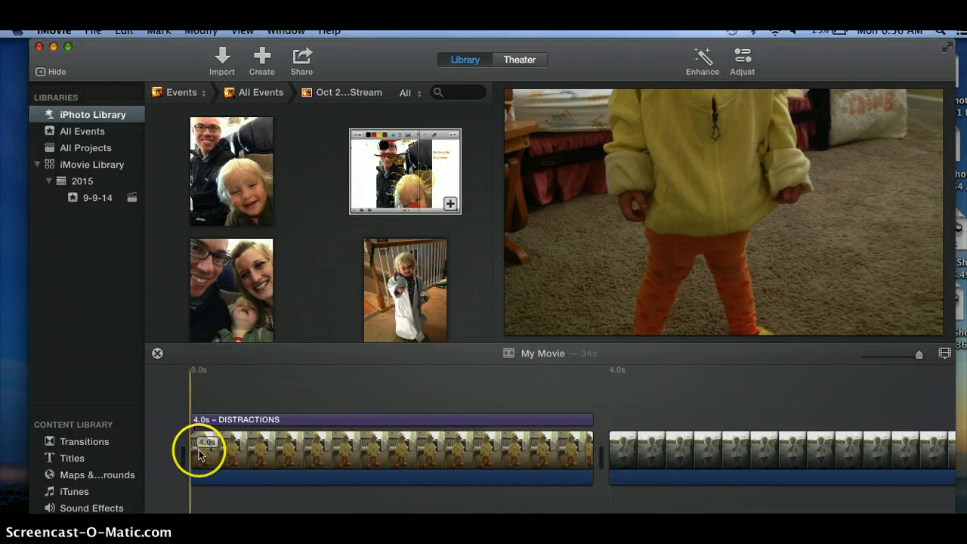
Step: Inspect the first clip and the DISTRACTIONS title placed above it
click(200, 453)
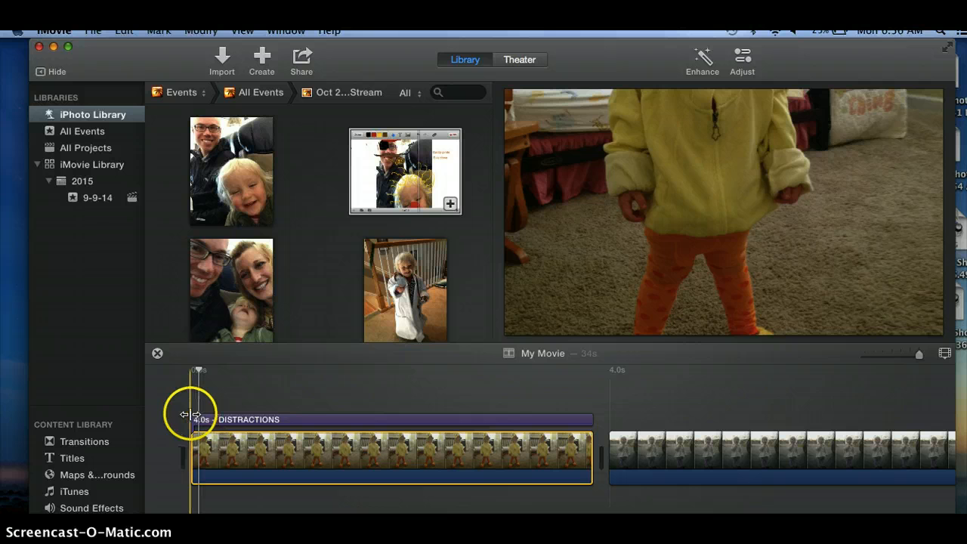
click(190, 414)
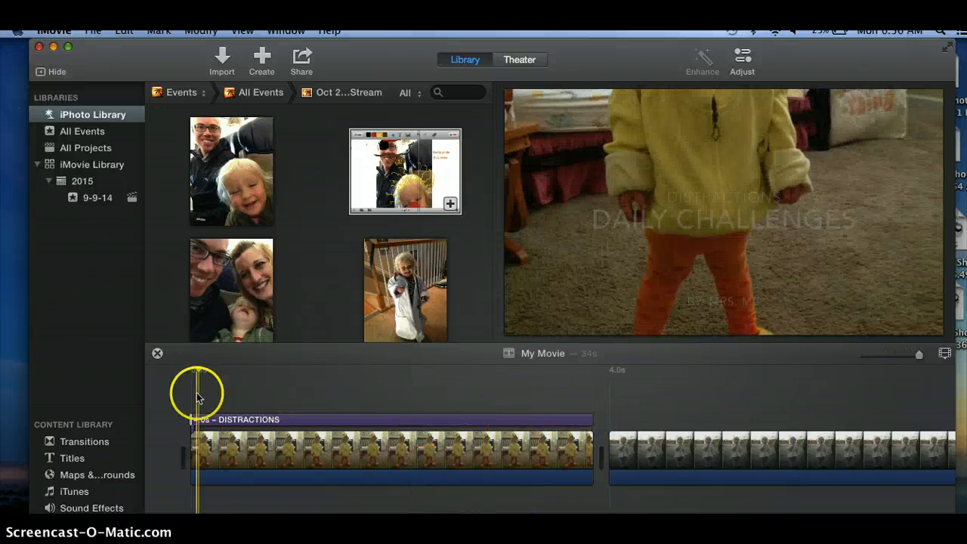
click(231, 425)
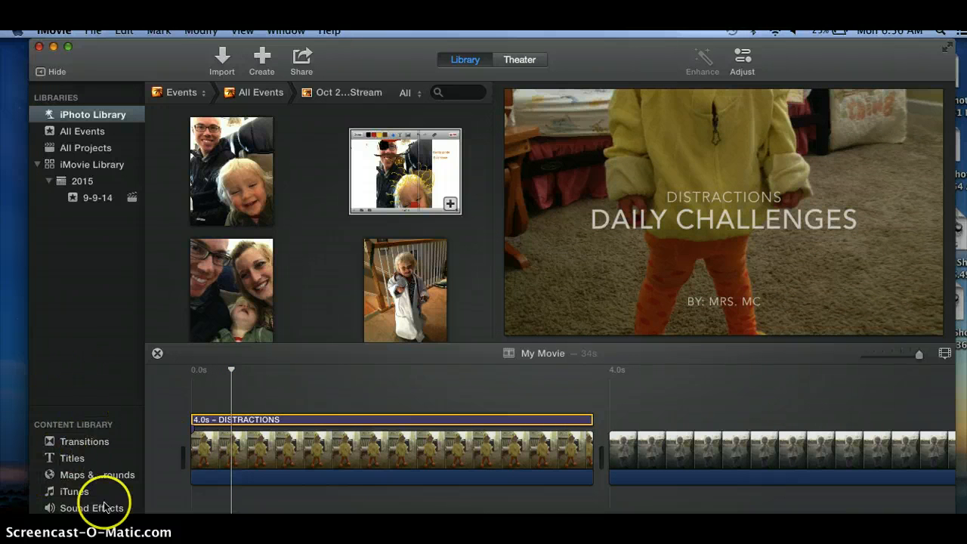
Step: Add a Focus Lower Third title near the start of the second clip, just after the 4-second mark
click(75, 456)
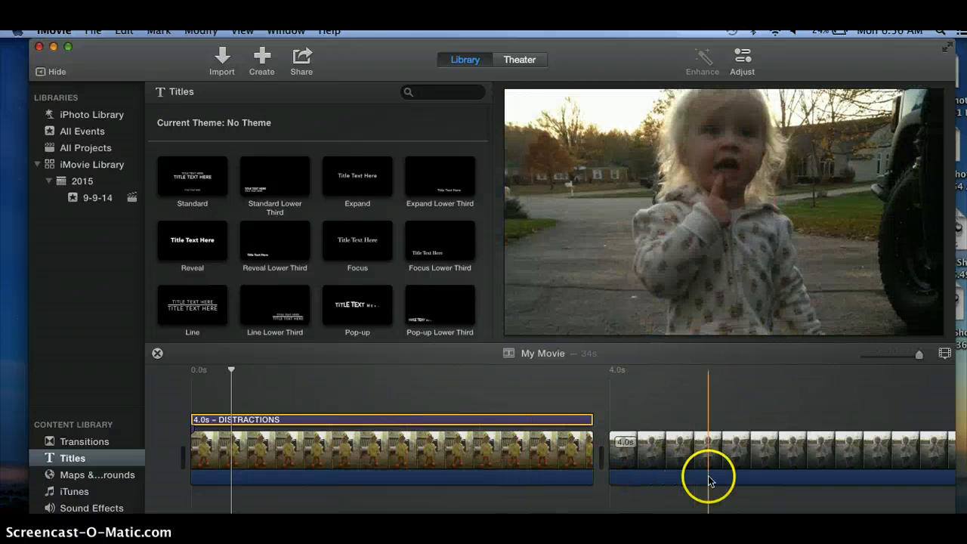
click(751, 458)
scroll(754, 461, right, 5)
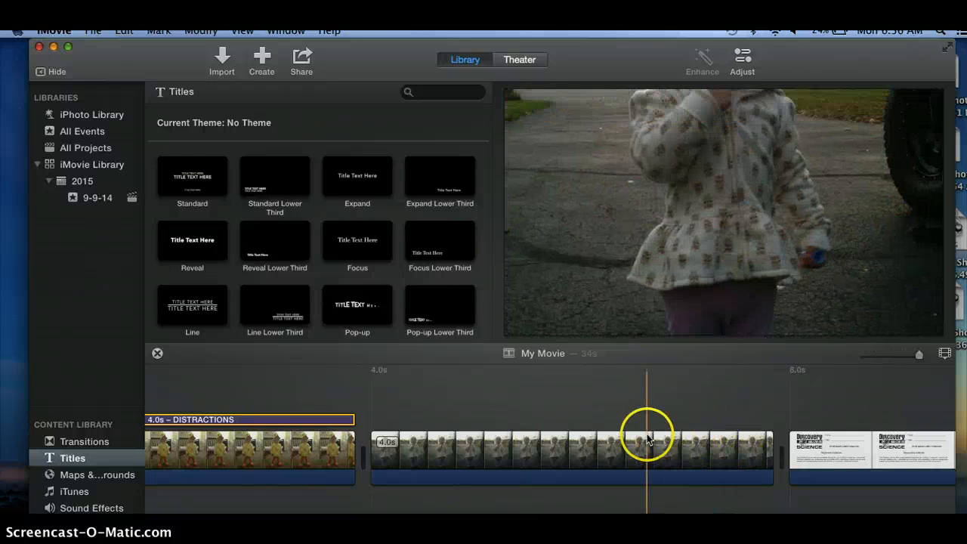
click(392, 446)
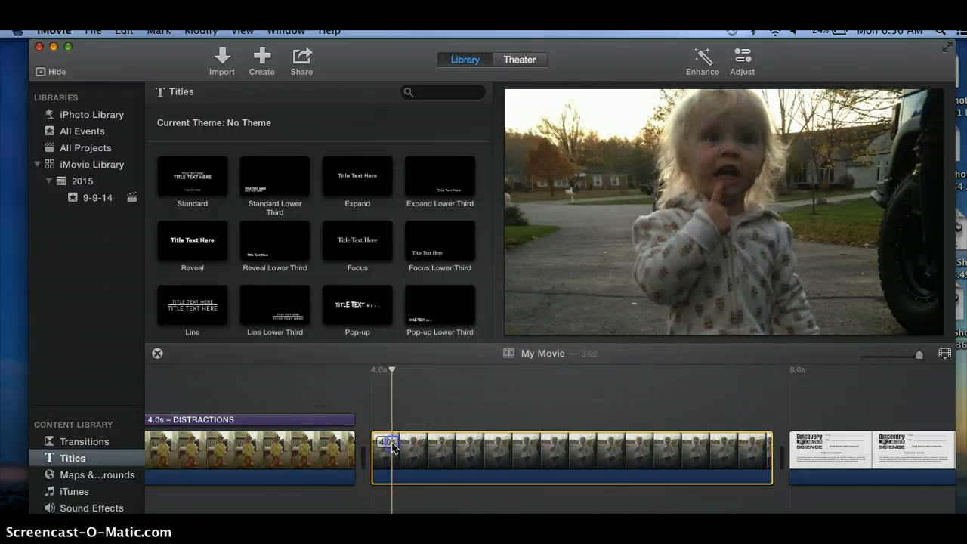
click(441, 261)
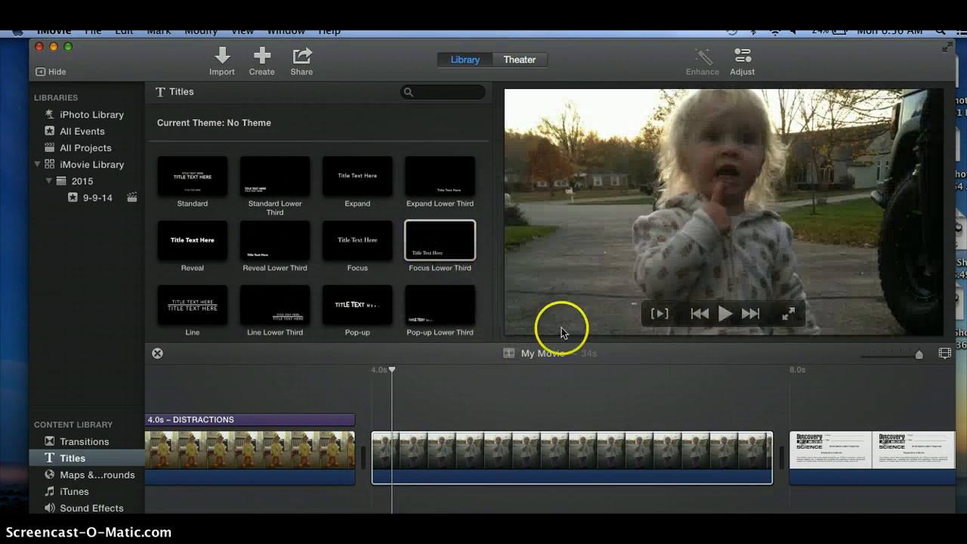
double_click(457, 257)
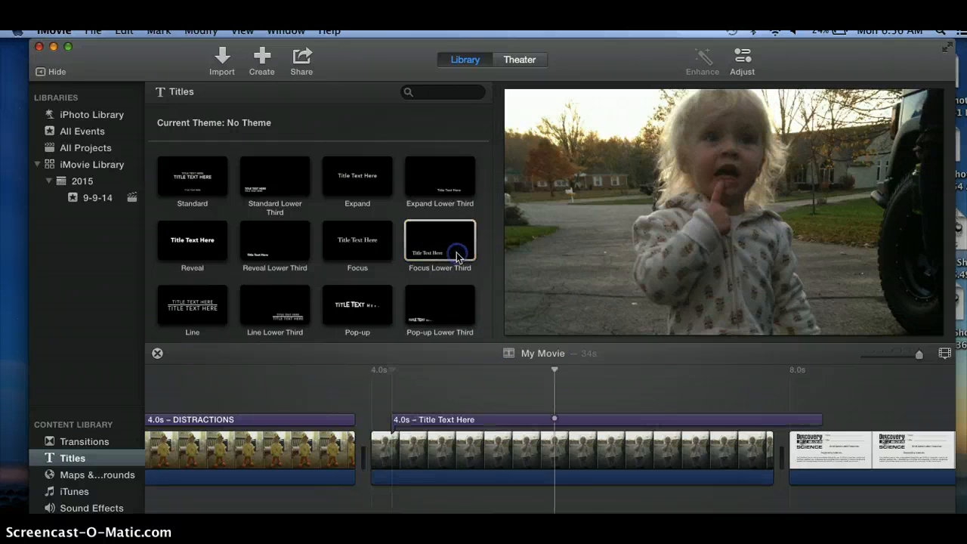
Step: Set the second clip's title text to "Ahh!" and shorten the title to 3.8 seconds so it ends with the clip
click(468, 421)
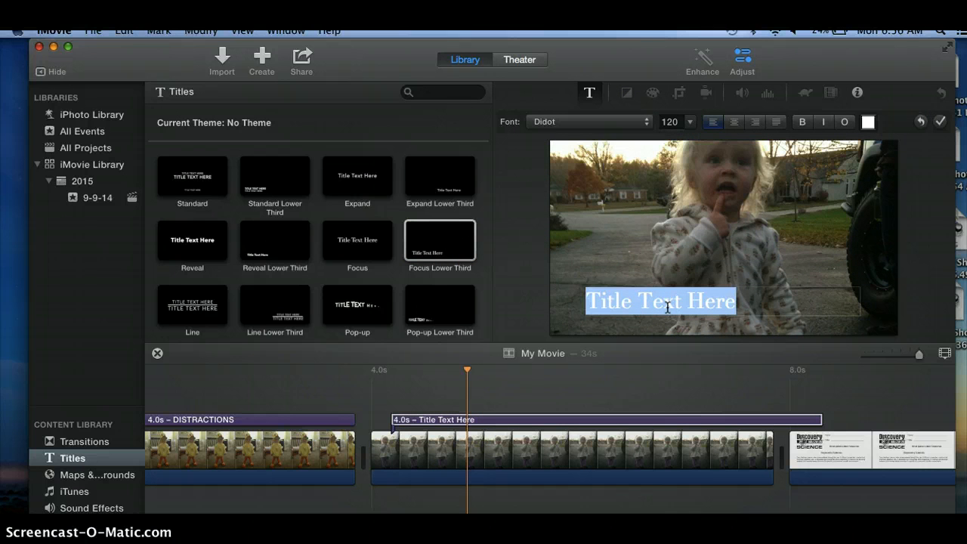
text(Ahh!)
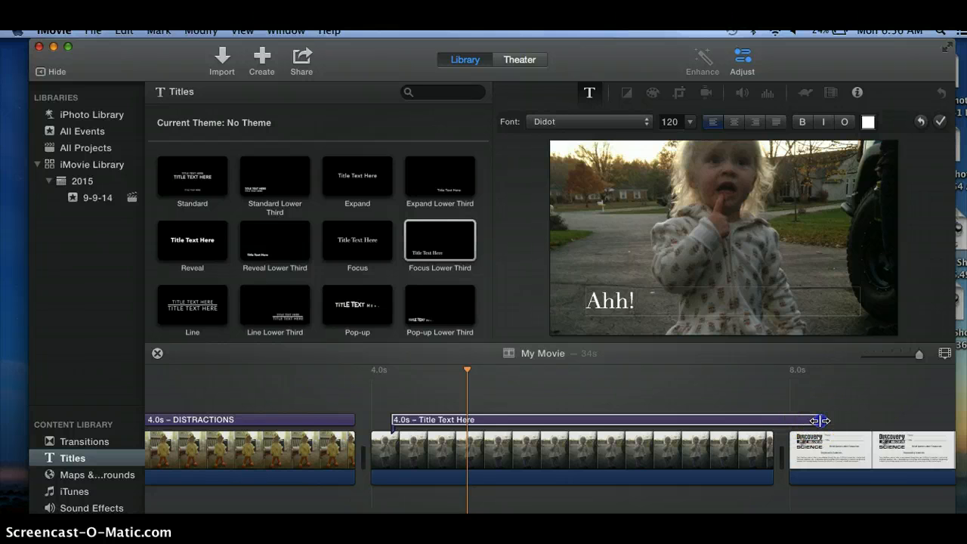
drag(821, 421, 790, 422)
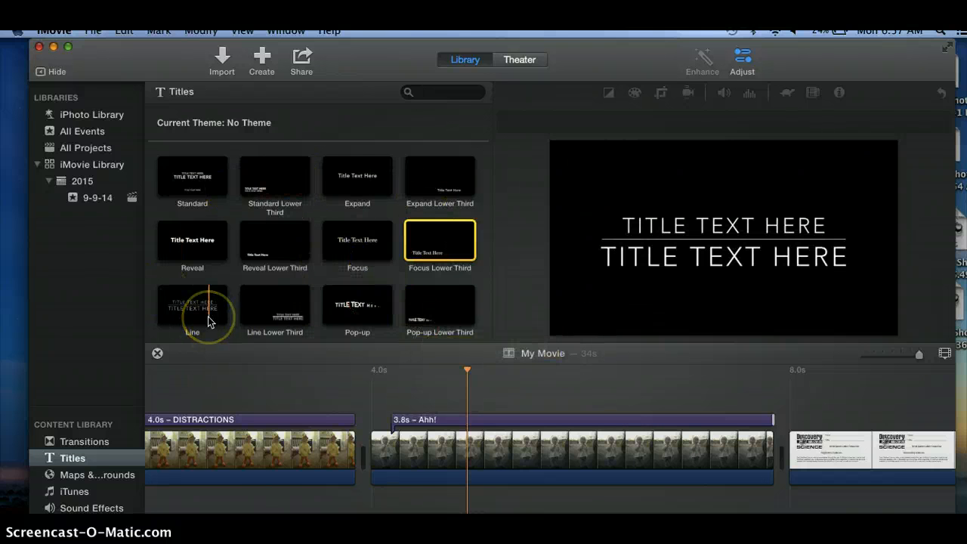
click(134, 424)
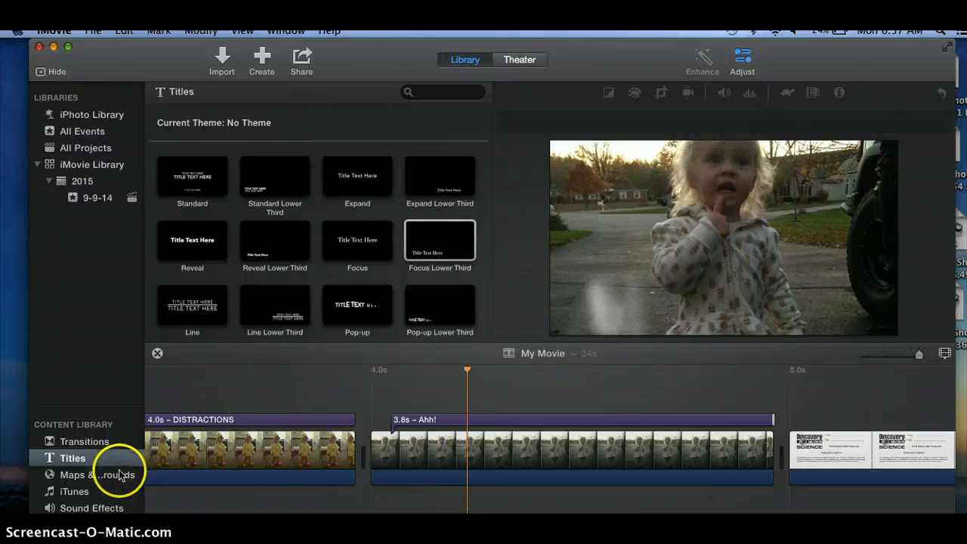
Step: Browse the sound effects library and show the Booms category of iLife Sound Effects
click(75, 509)
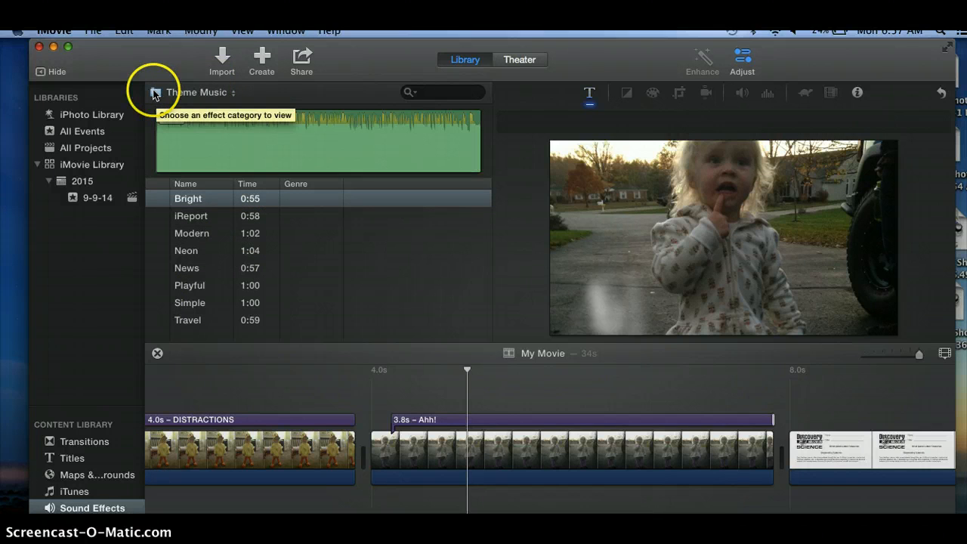
click(87, 513)
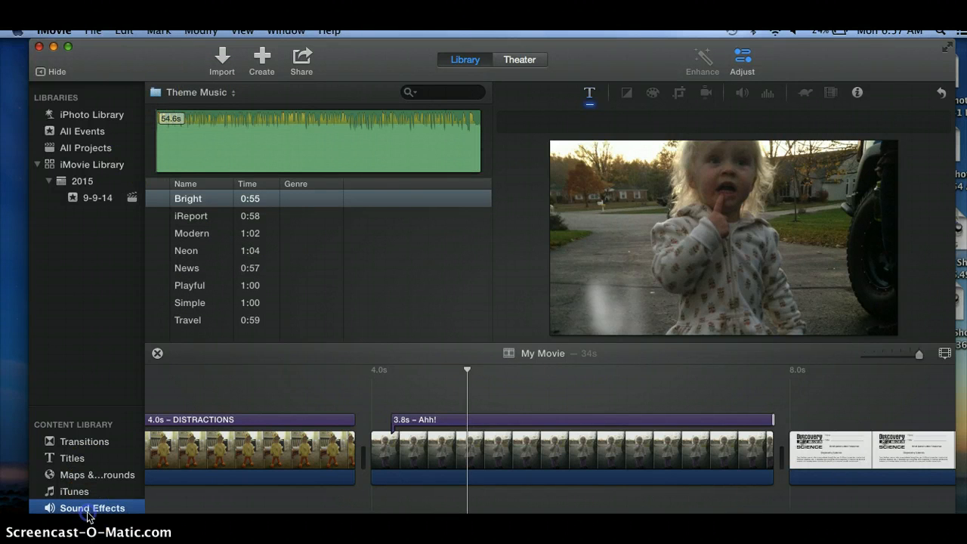
click(208, 140)
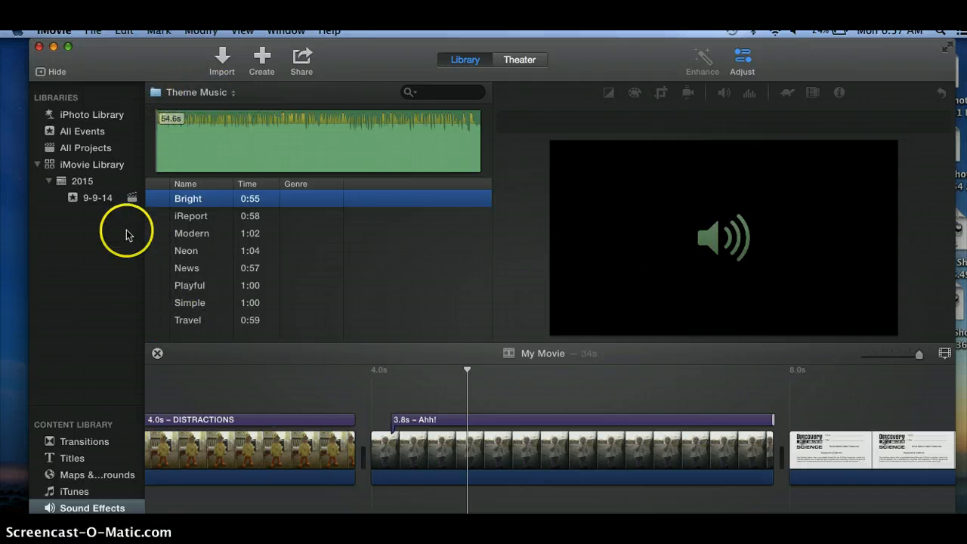
click(19, 515)
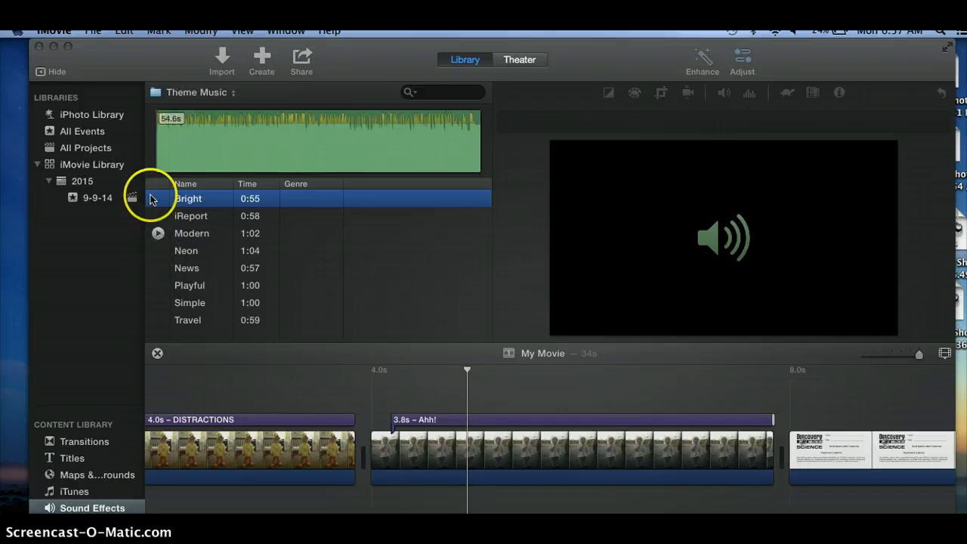
click(156, 92)
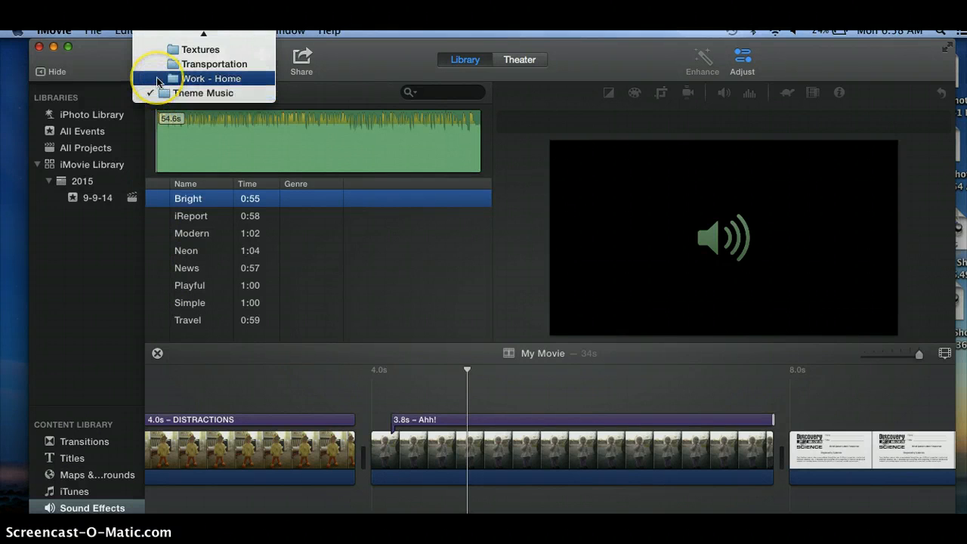
scroll(157, 81, up, 3)
scroll(156, 81, up, 3)
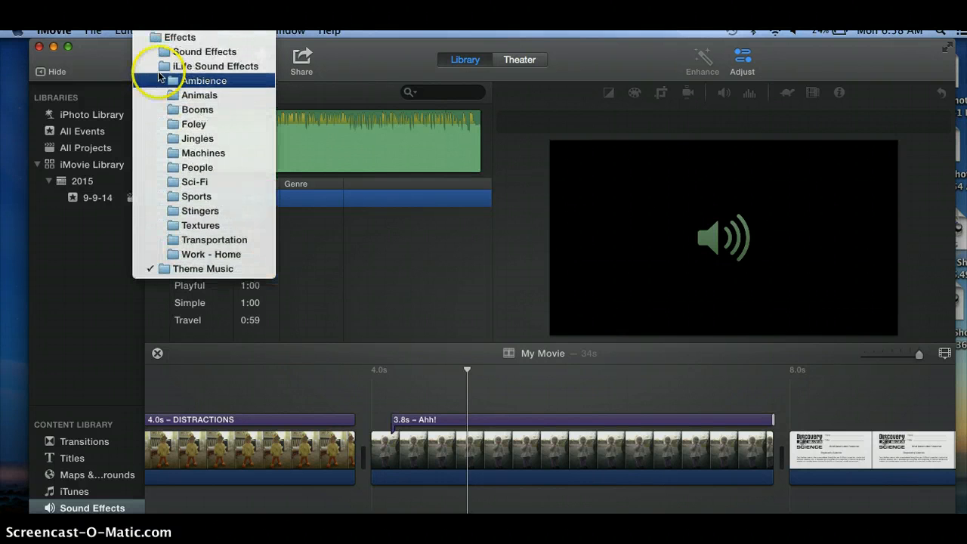
click(186, 110)
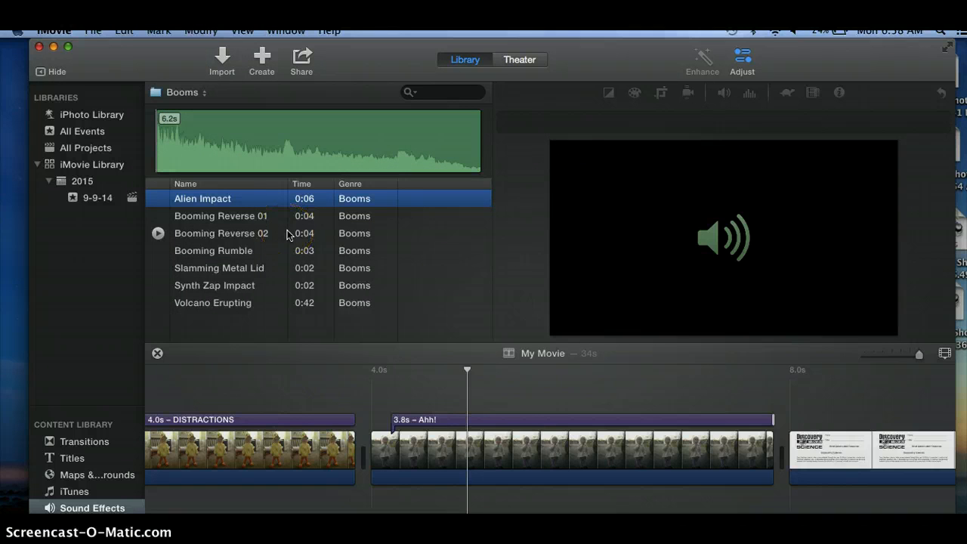
Step: Unmute the system sound and preview the Synth Zap Impact and Volcano Erupting sound effects
key(XF86AudioMute)
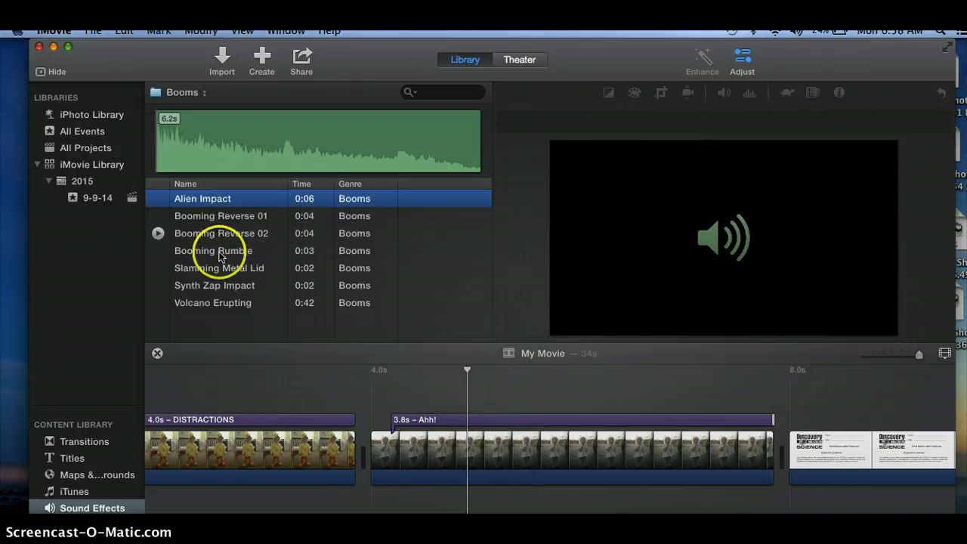
click(210, 288)
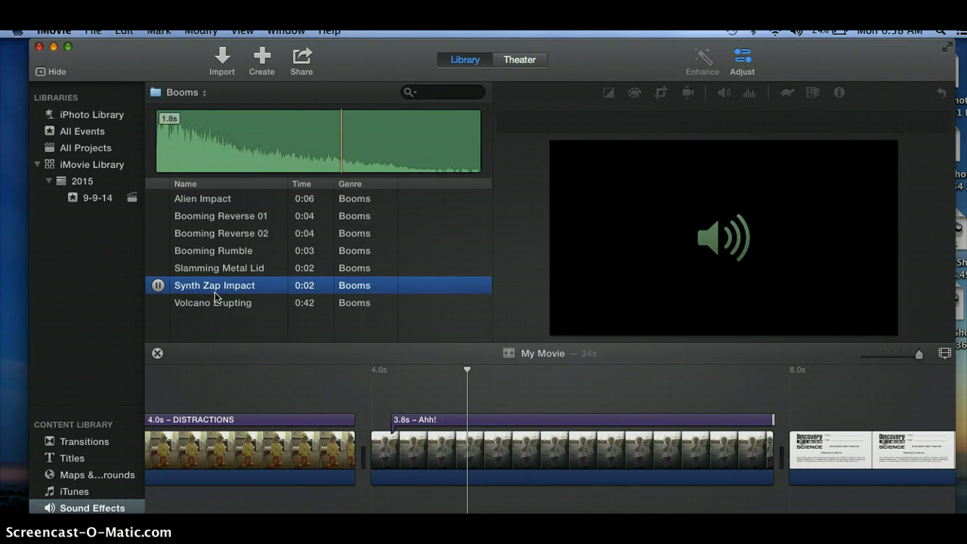
click(217, 306)
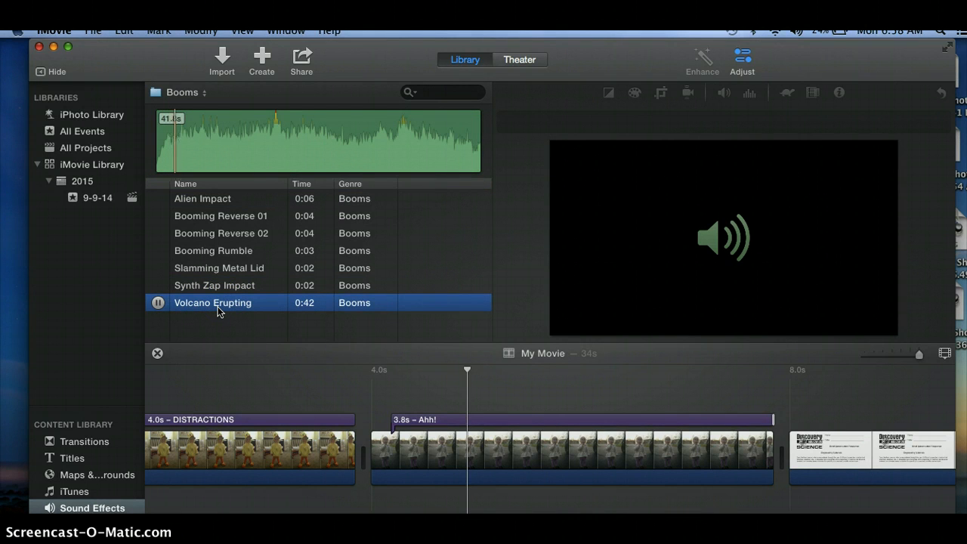
click(160, 305)
click(243, 352)
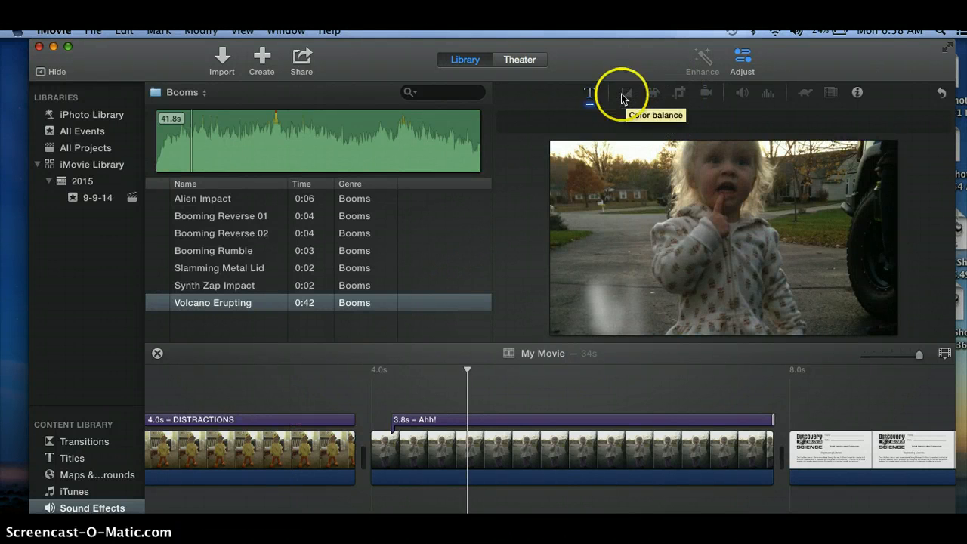
Step: Record a voiceover about 34.6 seconds long, starting about one second into the second clip
click(432, 123)
click(216, 431)
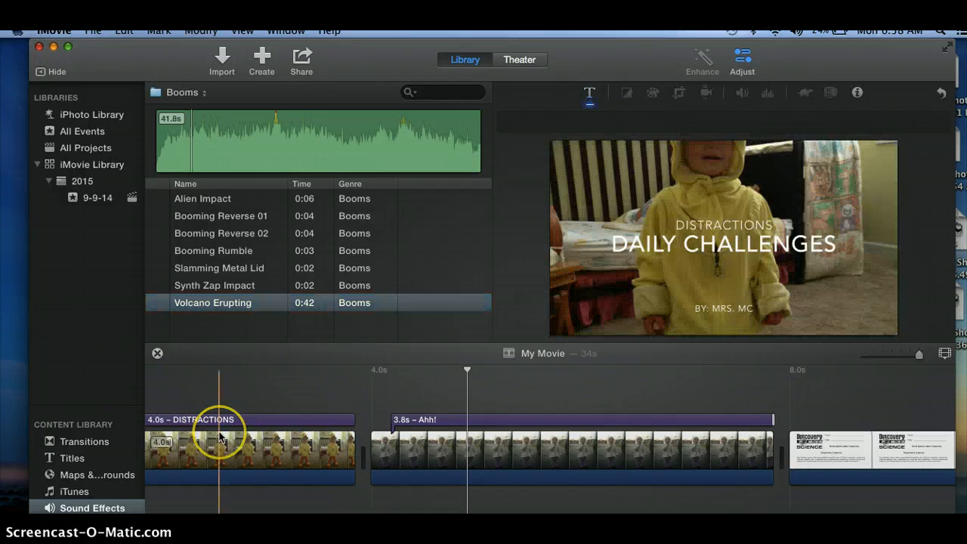
scroll(216, 431, left, 5)
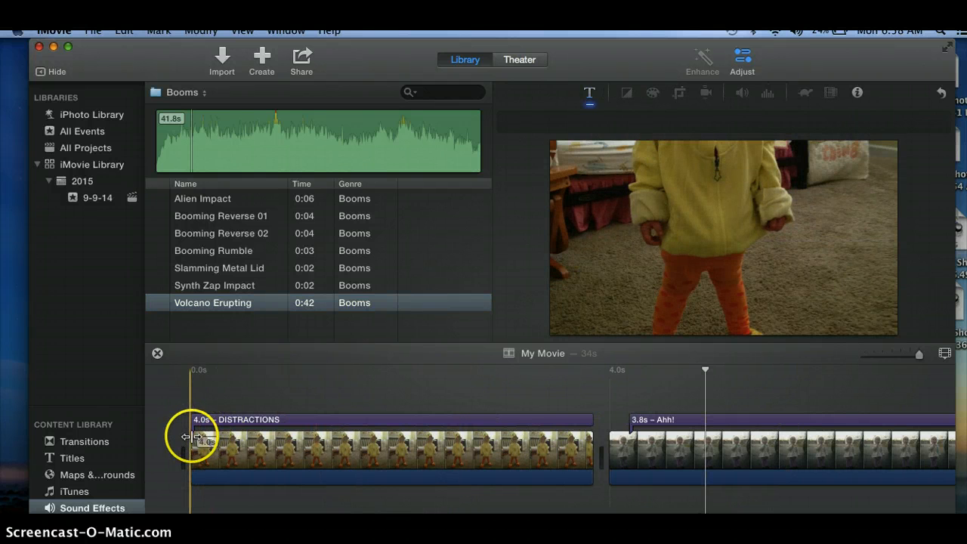
click(191, 436)
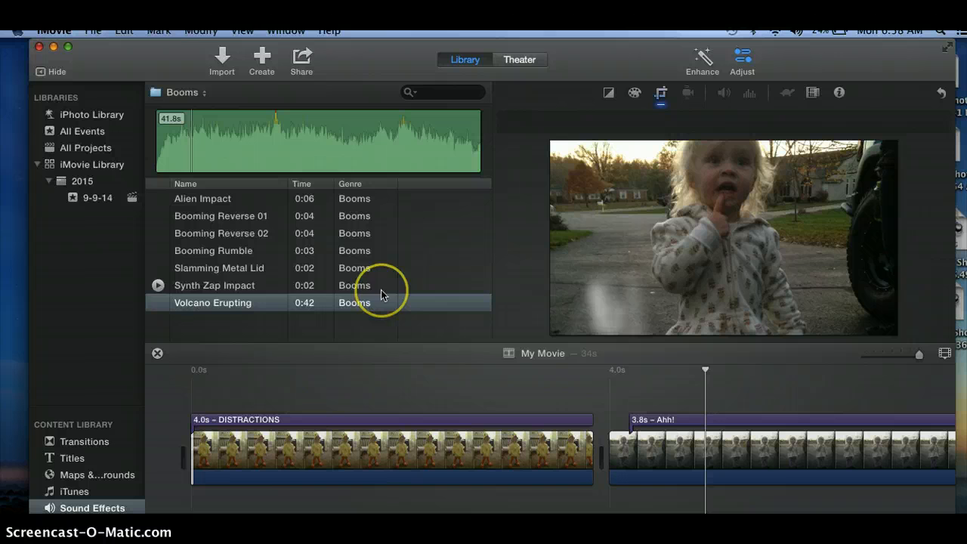
click(287, 32)
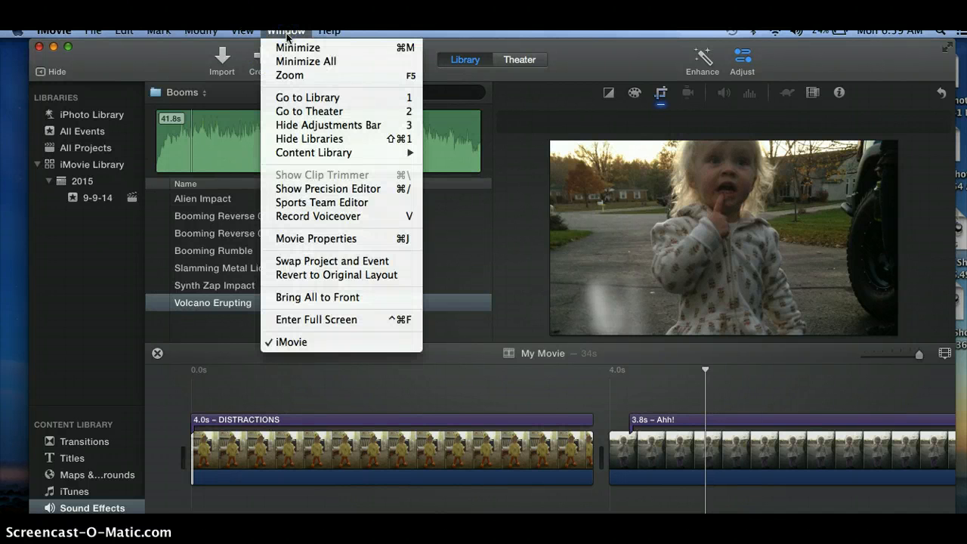
click(332, 217)
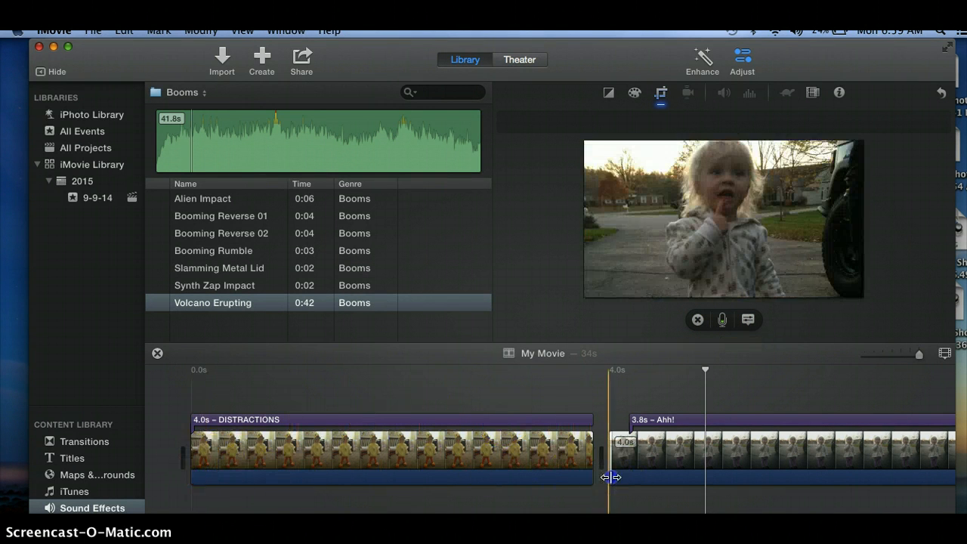
click(705, 371)
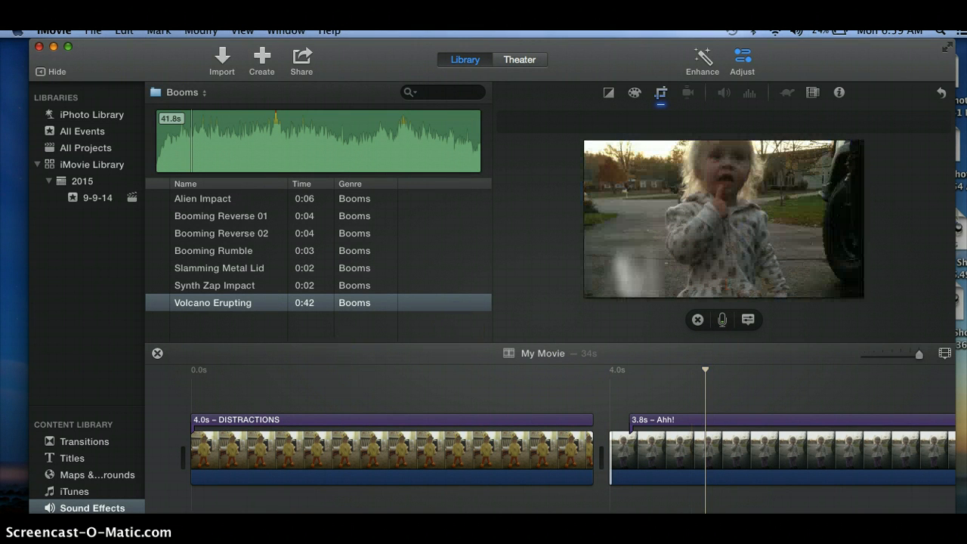
click(352, 447)
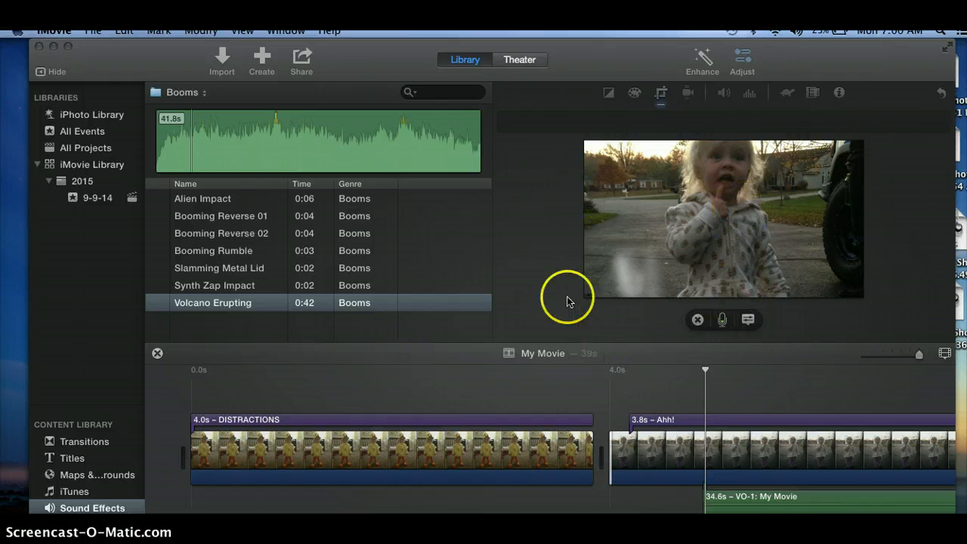
Step: Play the movie from near its beginning through to the end to review the recorded voiceover
scroll(380, 373, down, 1)
scroll(379, 373, down, 3)
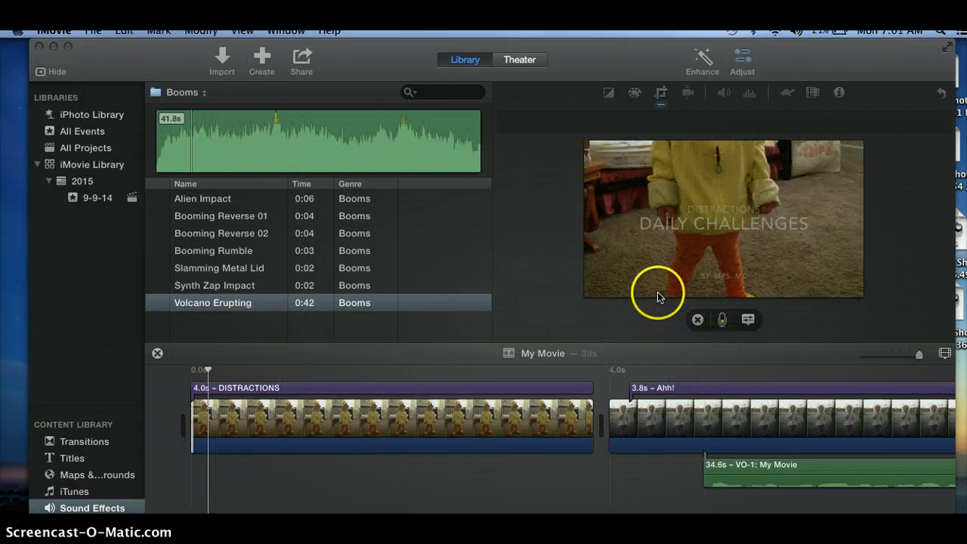
click(628, 305)
mouse_move(623, 280)
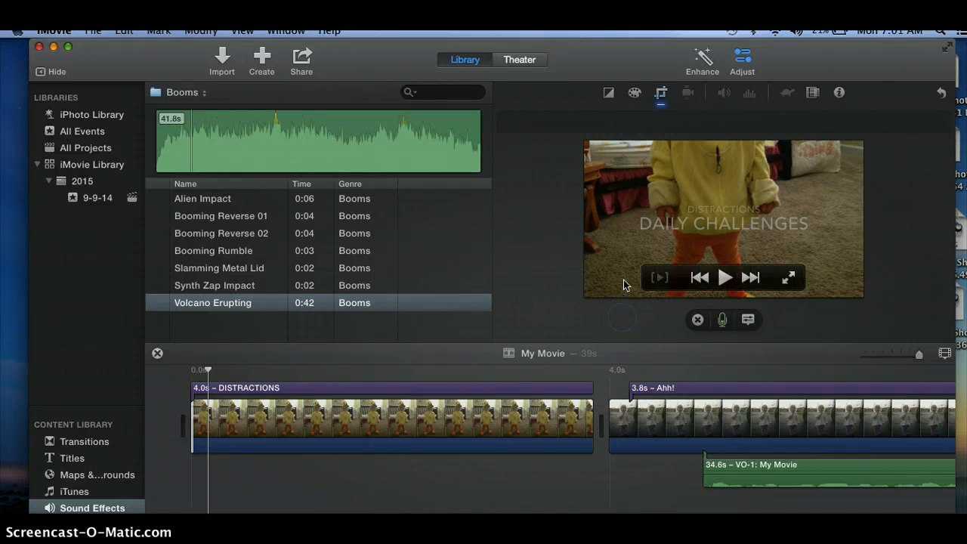
click(725, 282)
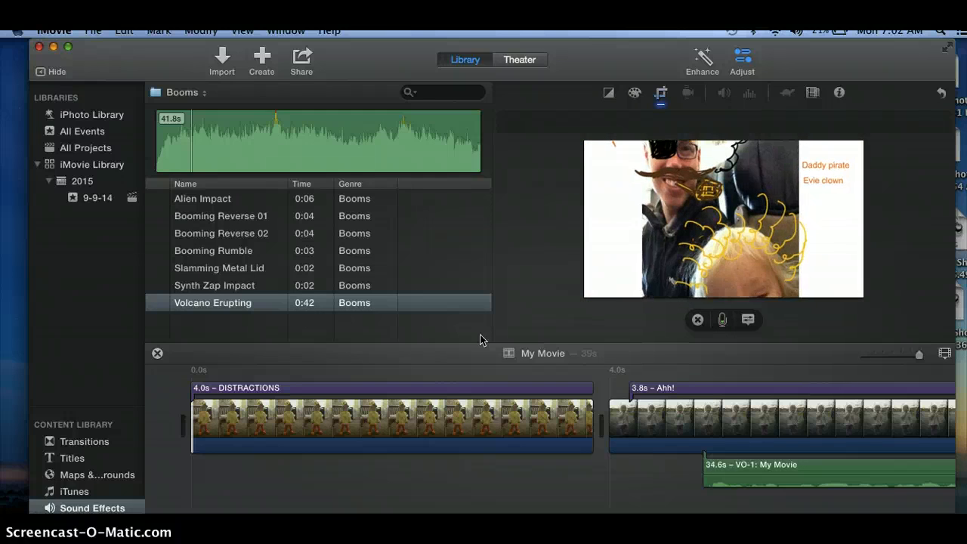
click(352, 346)
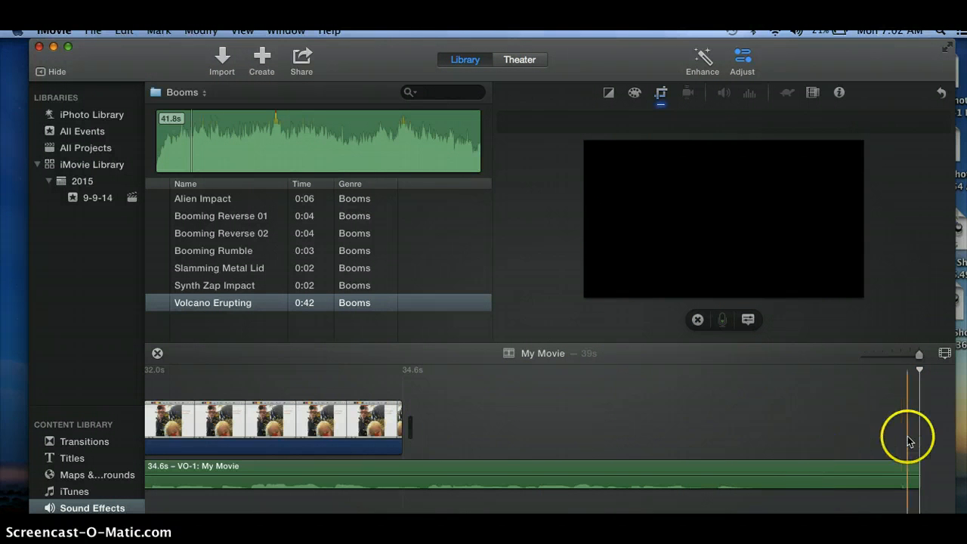
Step: Move the voiceover earlier so it starts about two-thirds of the way through the first clip
scroll(441, 433, left, 3)
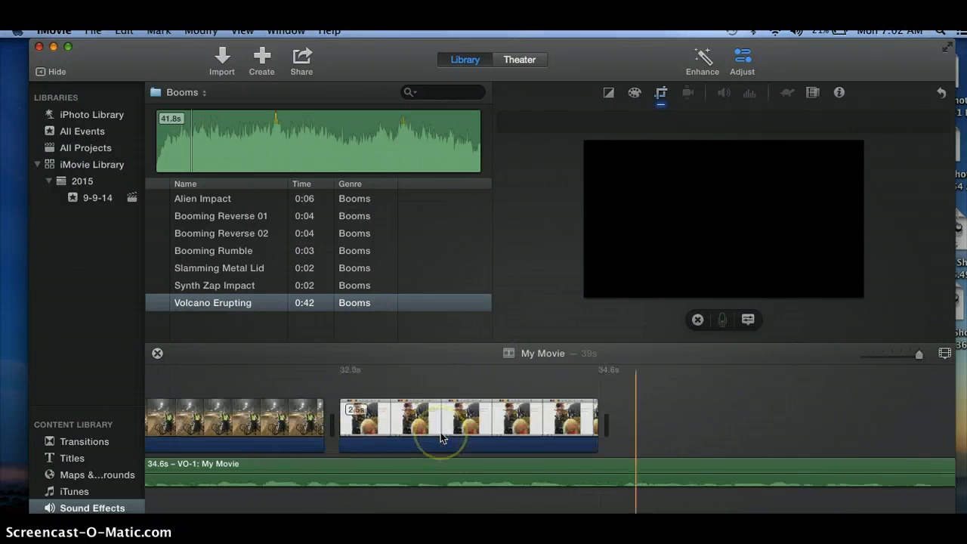
scroll(441, 432, left, 10)
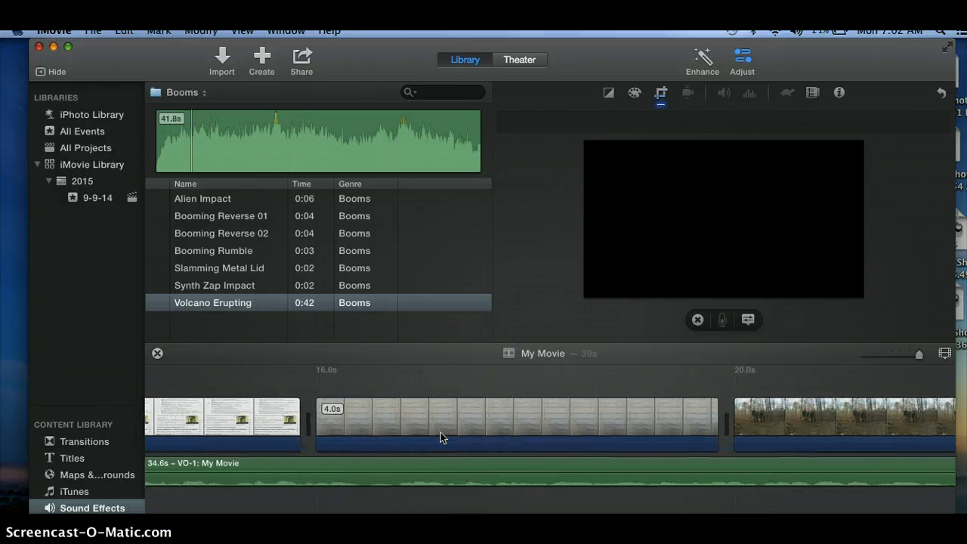
scroll(441, 432, left, 10)
click(529, 444)
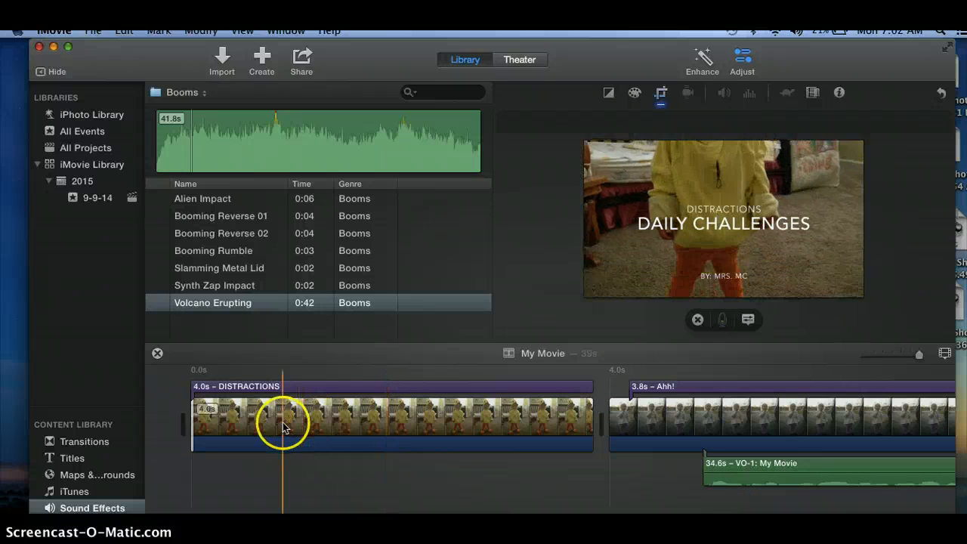
click(816, 464)
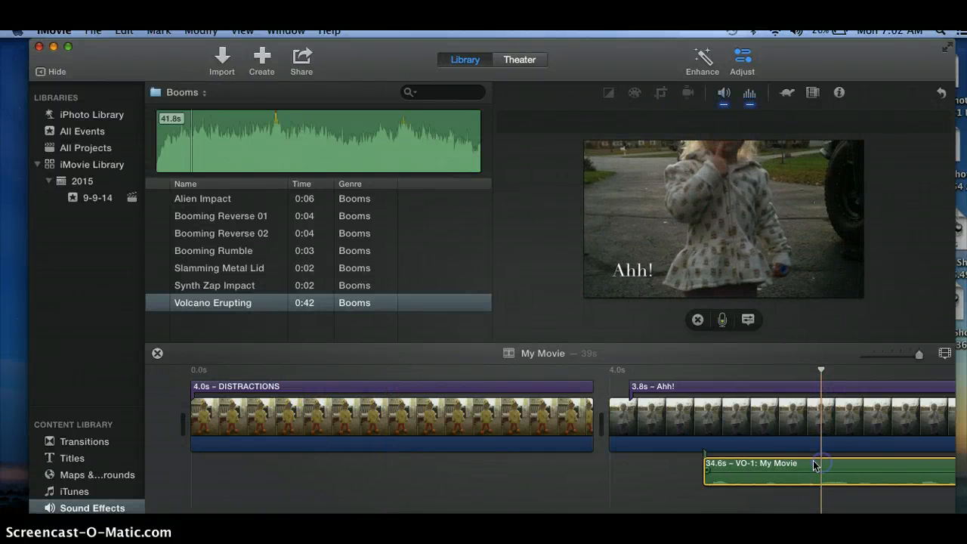
drag(797, 461, 562, 493)
Step: Extend the last photo clip in the timeline to 3.6 seconds
scroll(689, 473, right, 5)
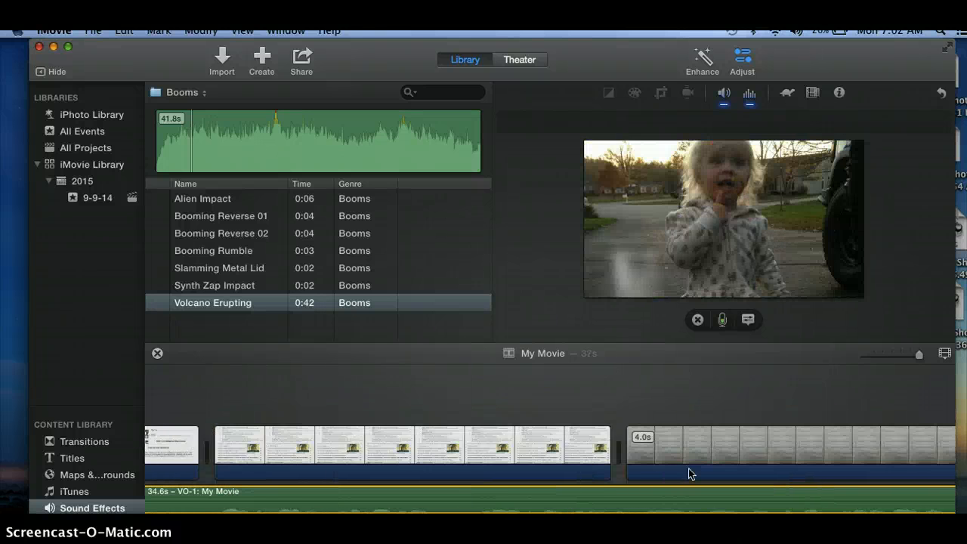
scroll(688, 474, right, 5)
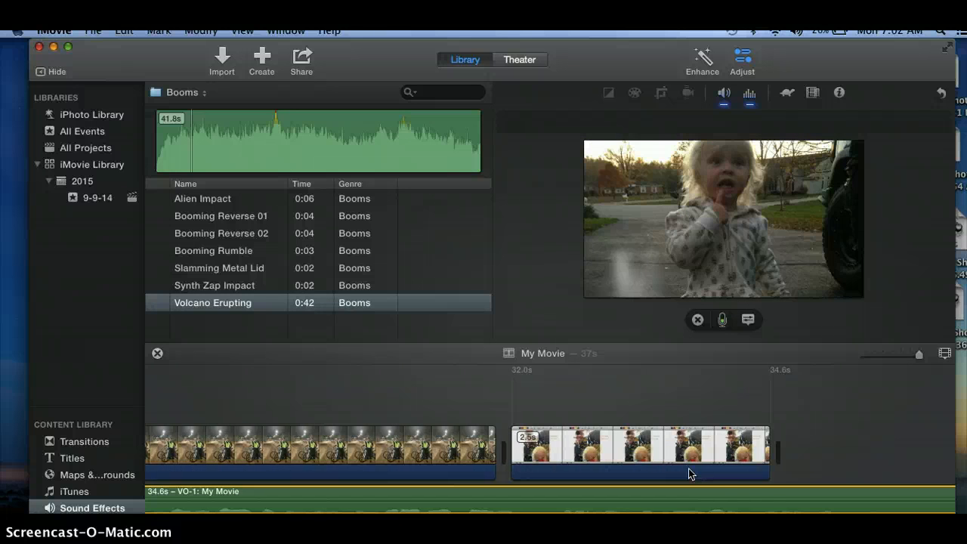
click(736, 458)
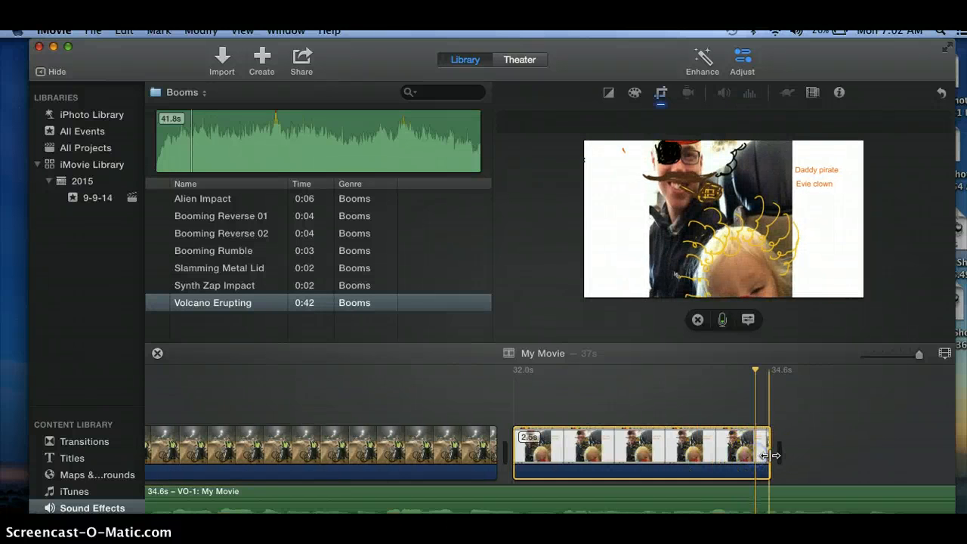
drag(770, 456, 890, 464)
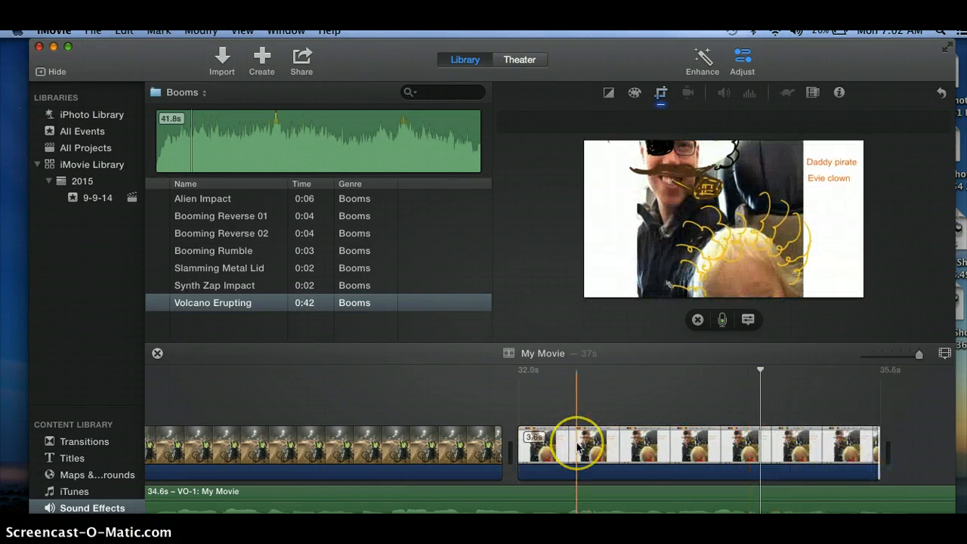
Step: Return to the beginning of the movie and examine the available sharing destinations, including YouTube, without exporting
scroll(577, 446, left, 10)
scroll(577, 447, left, 10)
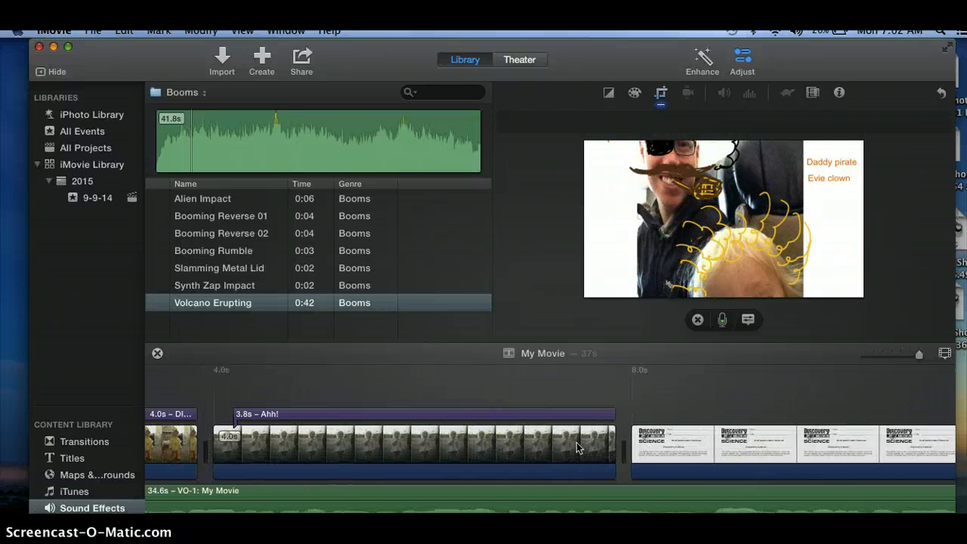
scroll(577, 448, left, 5)
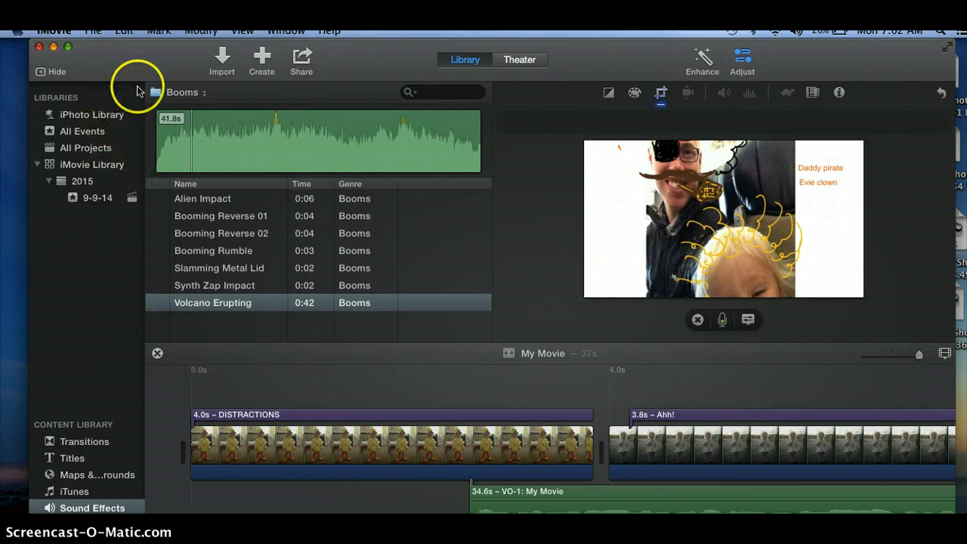
click(93, 31)
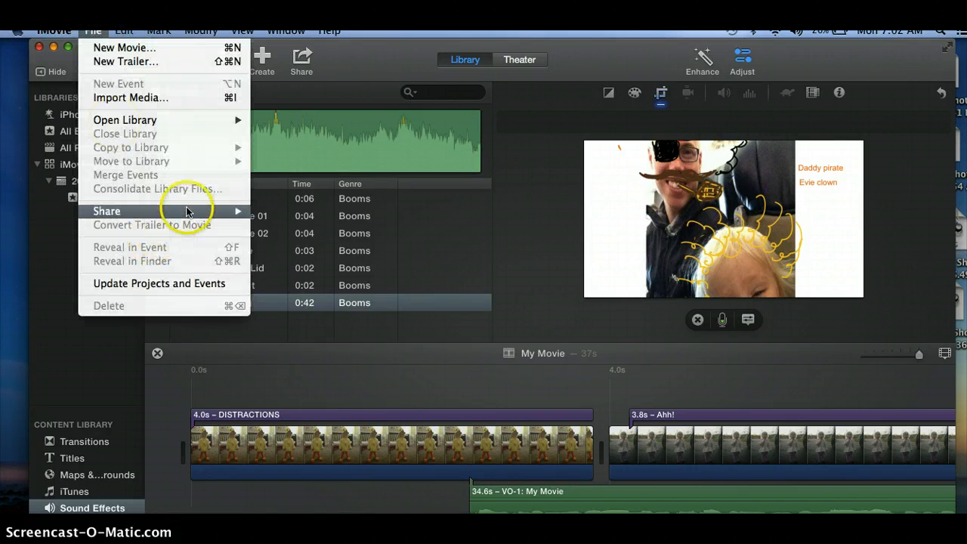
mouse_move(188, 211)
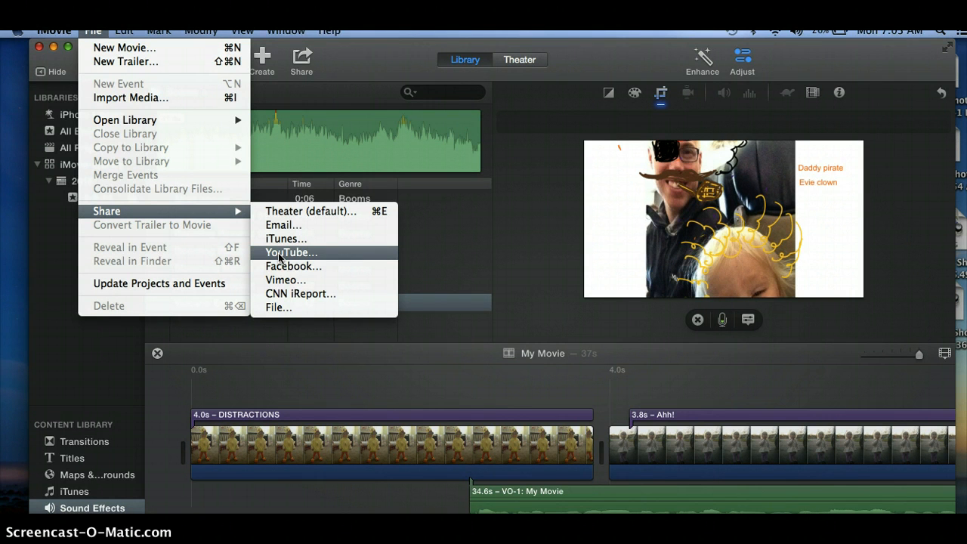
click(118, 345)
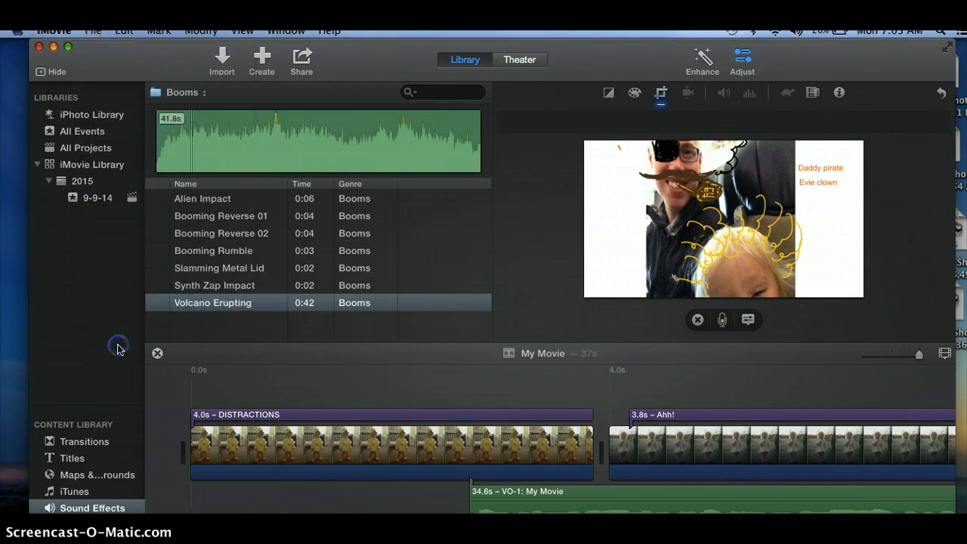
click(28, 489)
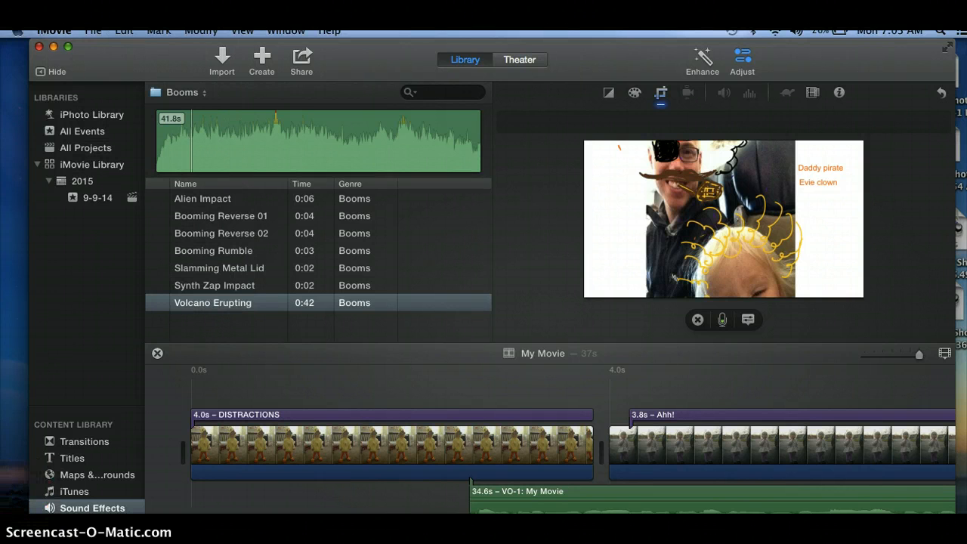